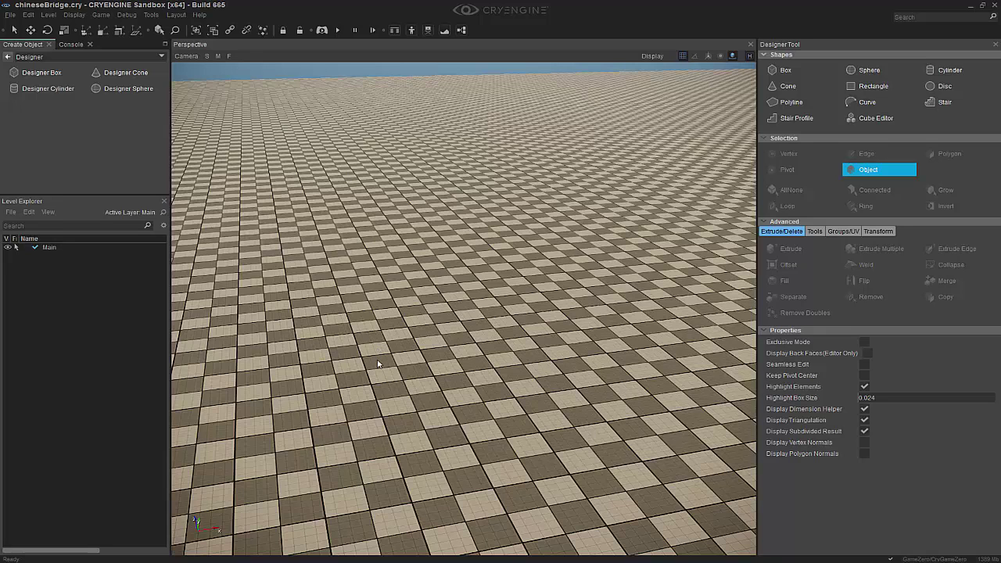
Draw a Designer box with a 5×5 base and 2-unit height on the ground, then select it.
scroll(540, 329, up, 2)
scroll(551, 386, up, 2)
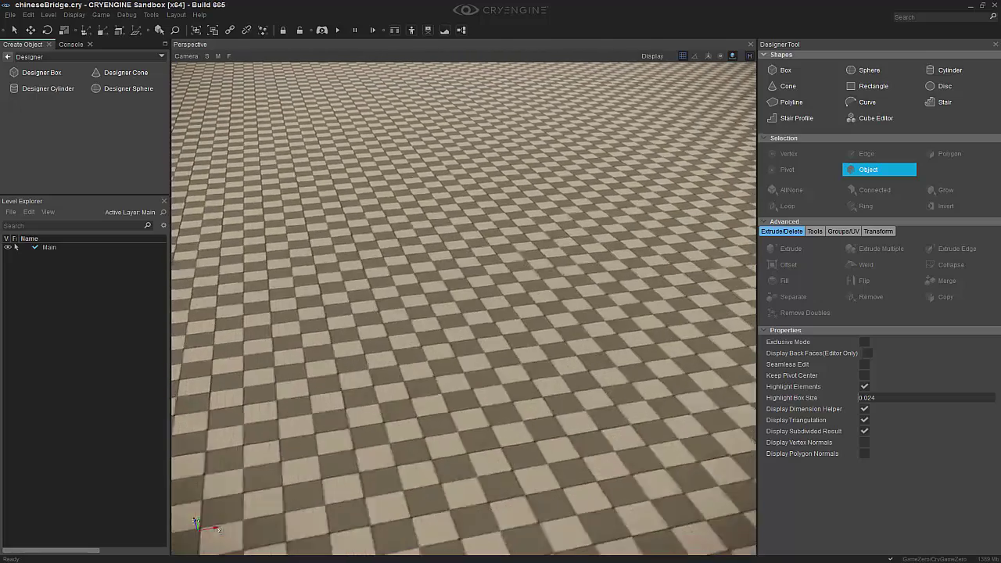
scroll(553, 389, up, 2)
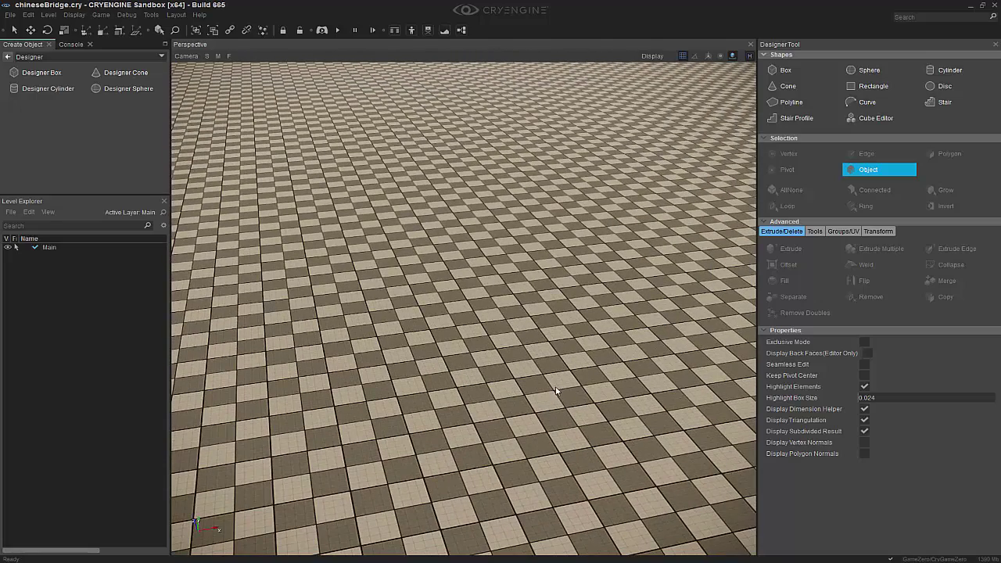
click(787, 71)
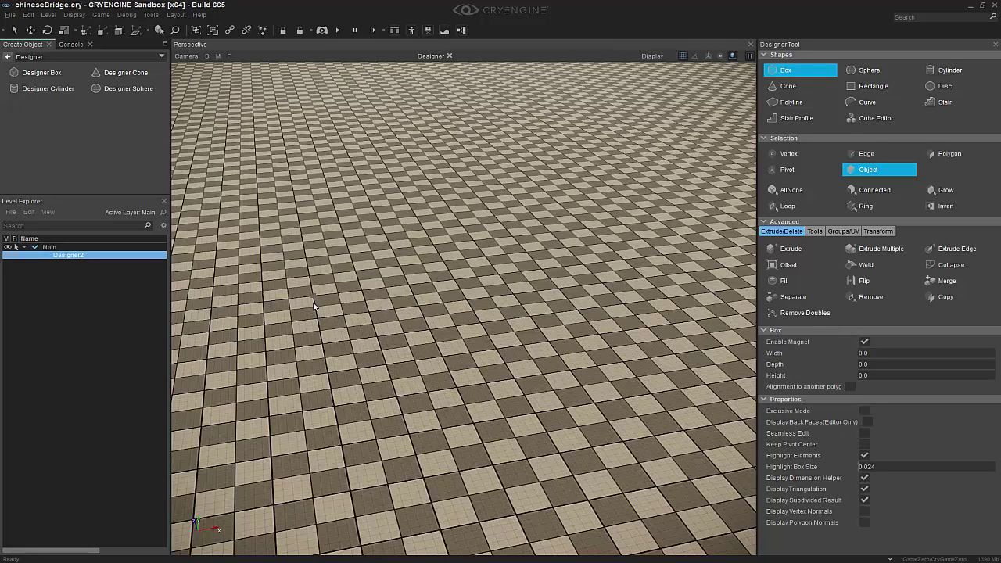
drag(313, 299, 646, 385)
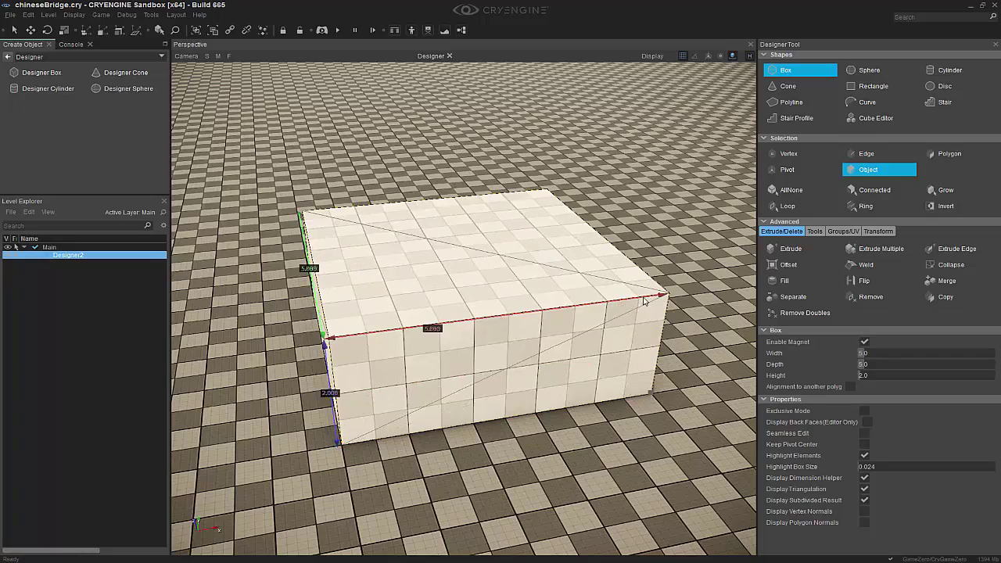
click(646, 328)
mouse_move(646, 329)
right_down()
mouse_move(646, 282)
mouse_move(530, 358)
right_up()
key(Escape)
click(529, 358)
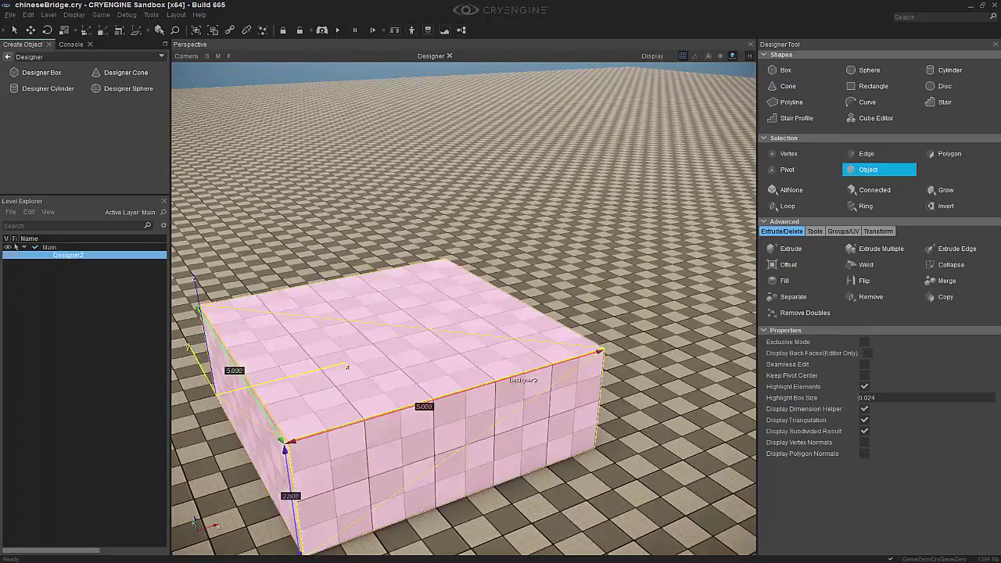
Add LoopCut edge loops across the box in both directions to grid its top.
click(814, 231)
click(794, 258)
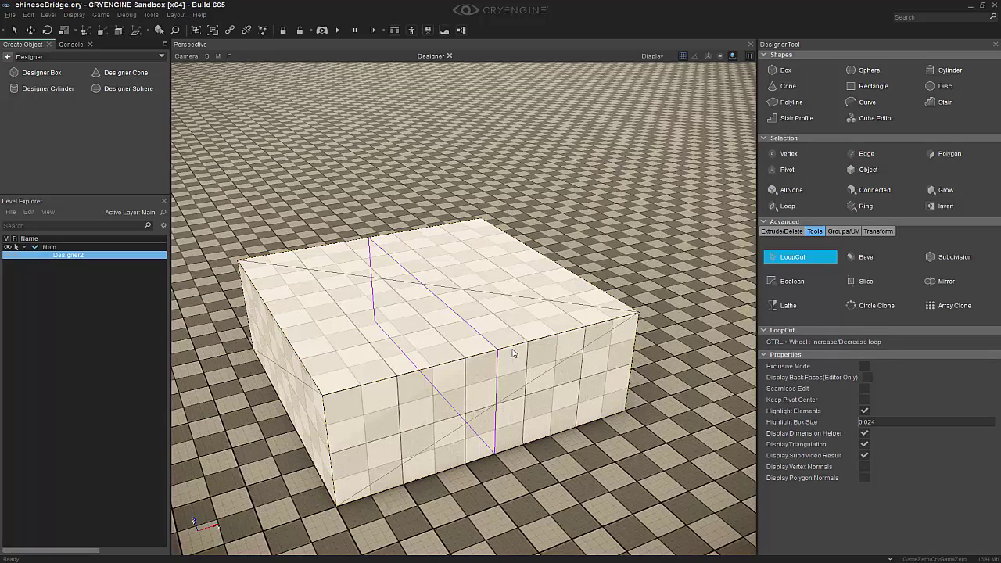
click(512, 354)
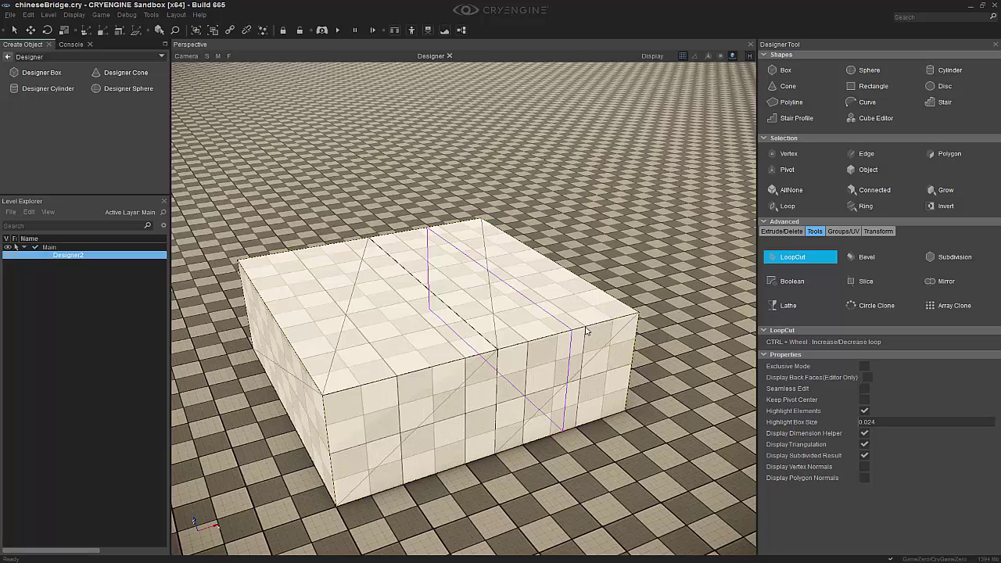
click(588, 332)
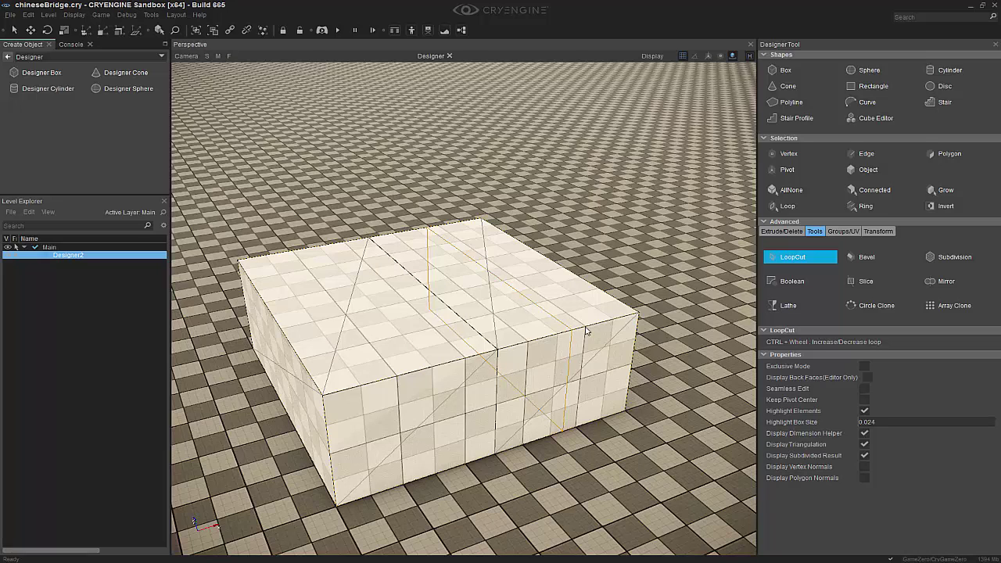
click(424, 375)
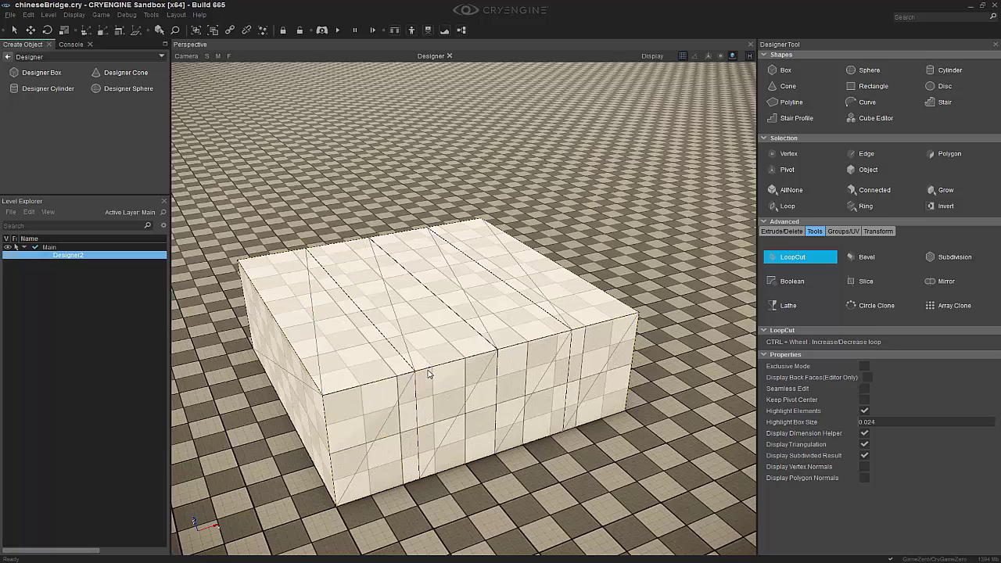
click(284, 334)
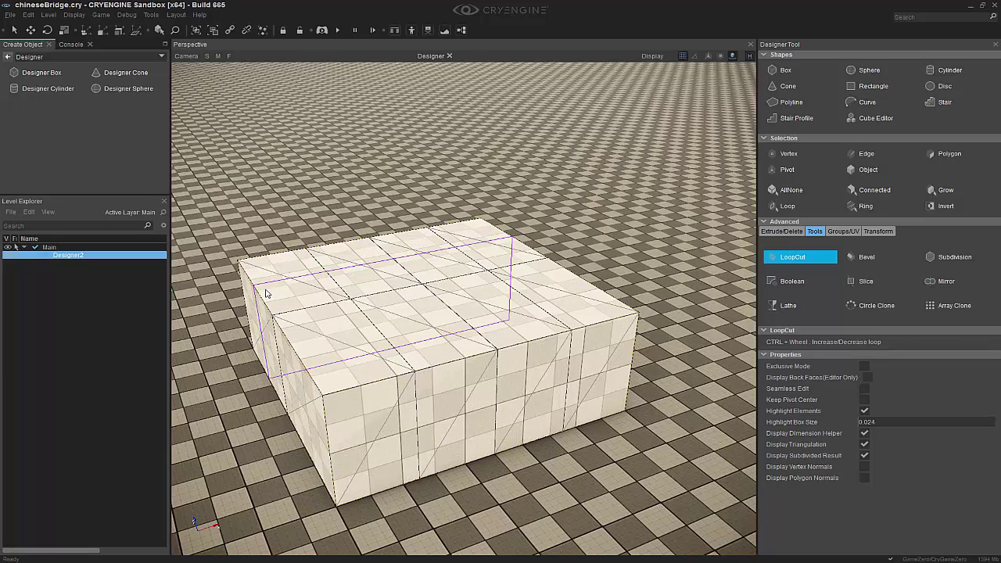
click(304, 370)
right_drag(304, 370, 731, 135)
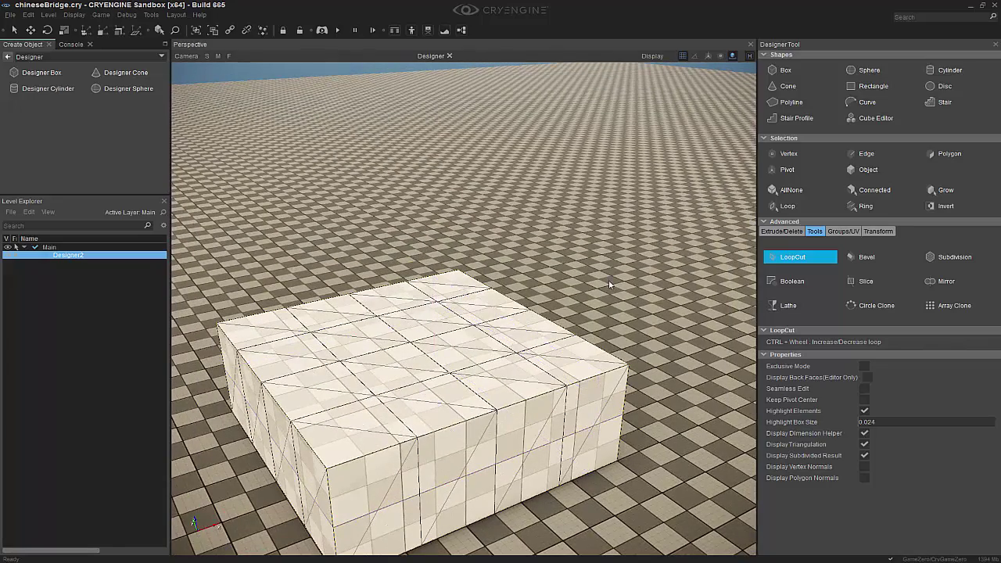
click(736, 56)
click(775, 68)
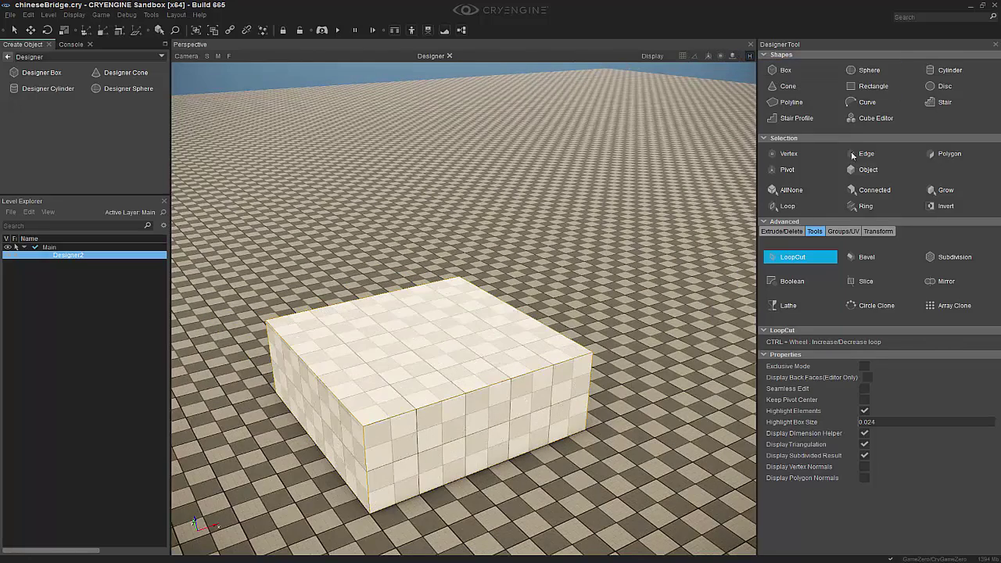
In Polygon mode, select all sixteen top panels of the box.
click(950, 155)
click(548, 345)
ctrl+click(512, 323)
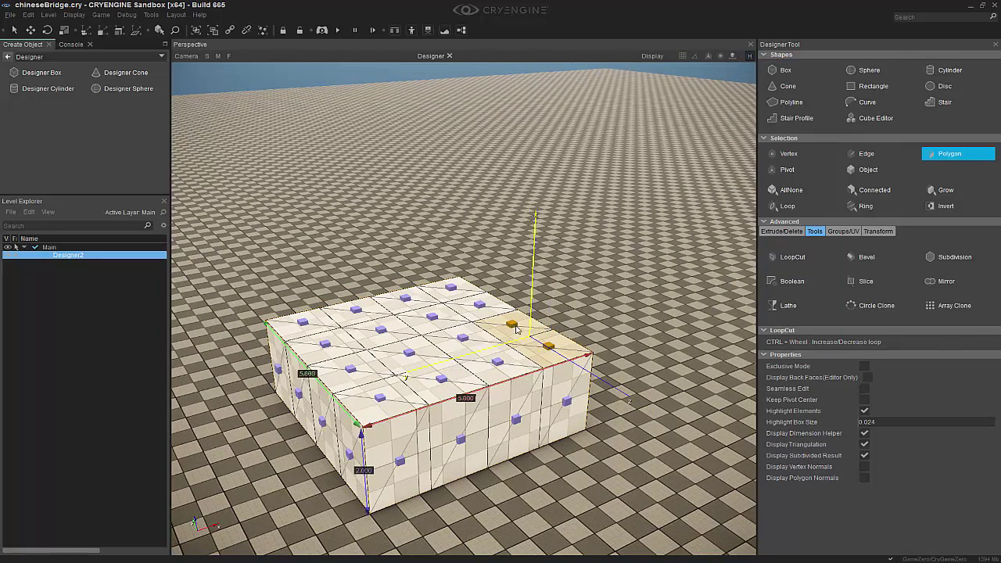
ctrl+click(490, 309)
ctrl+click(461, 288)
ctrl+click(426, 309)
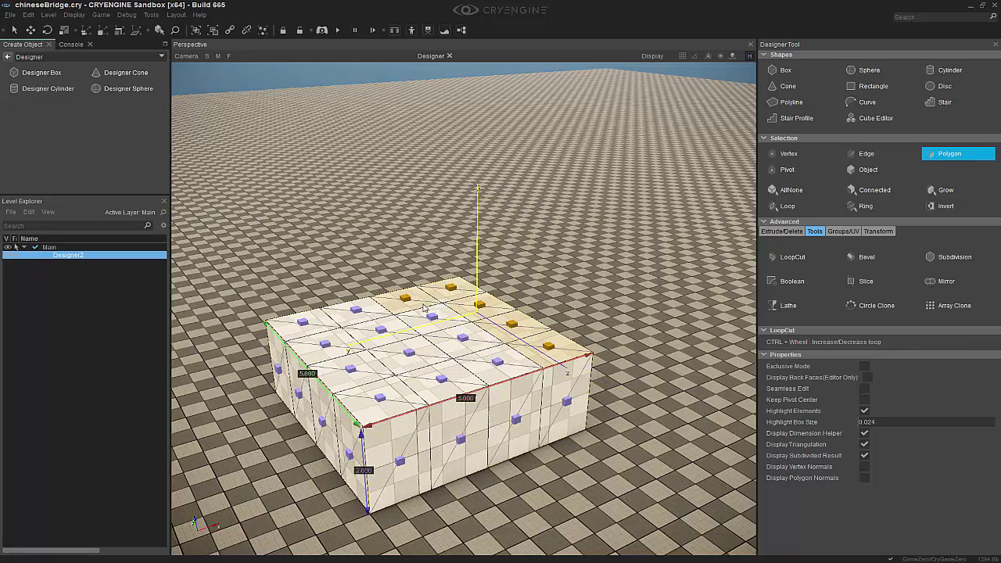
ctrl+click(461, 346)
ctrl+click(488, 365)
ctrl+click(443, 381)
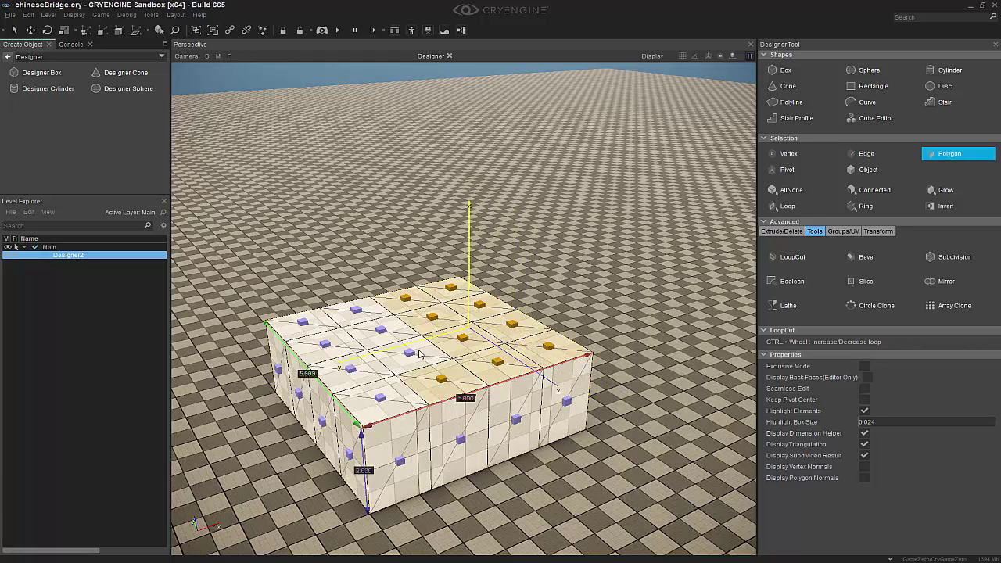
ctrl+click(410, 354)
ctrl+click(382, 332)
ctrl+click(356, 311)
ctrl+click(319, 341)
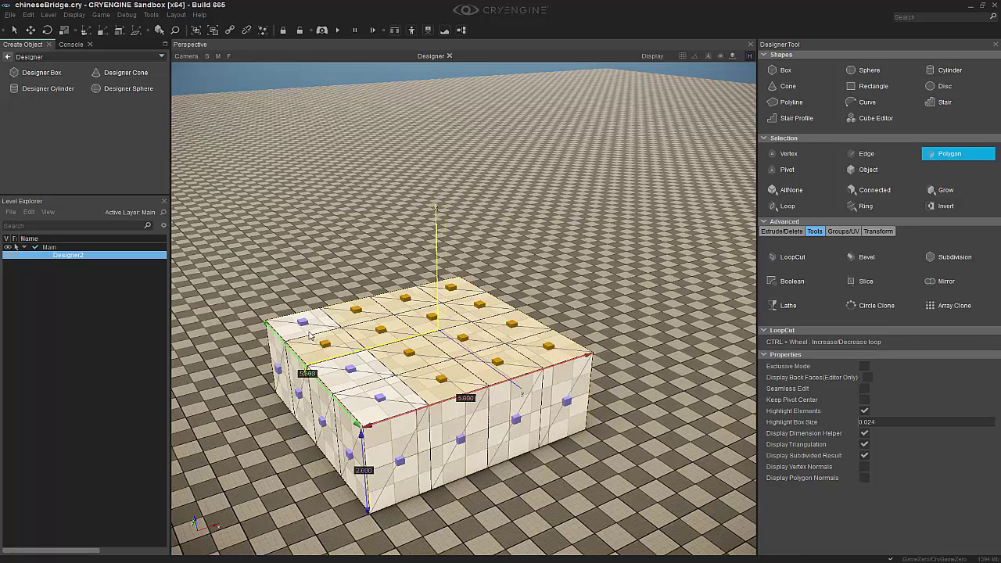
ctrl+click(362, 382)
ctrl+click(374, 399)
scroll(582, 455, up, 2)
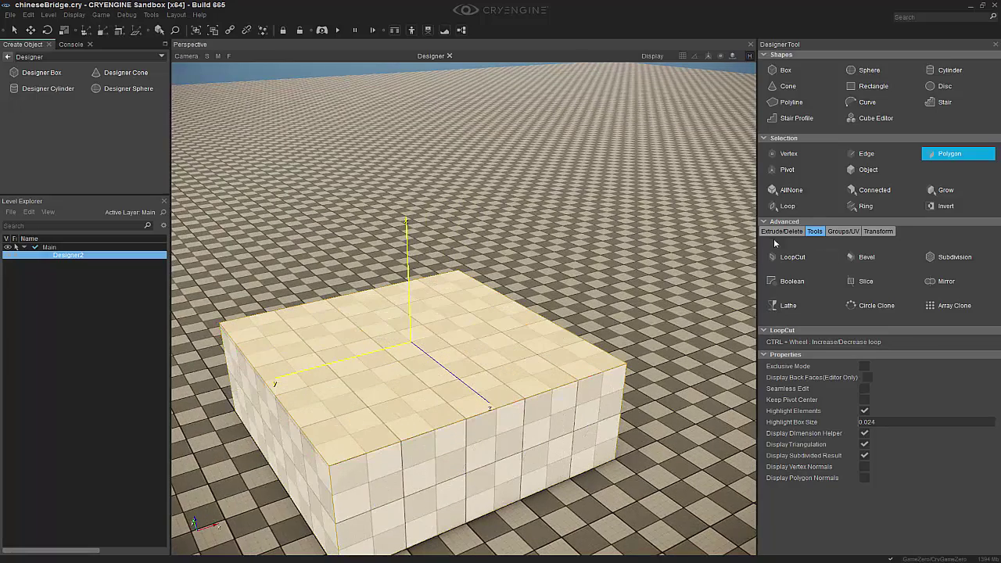
Offset the selected panels inward slightly to give each a narrow border.
click(783, 231)
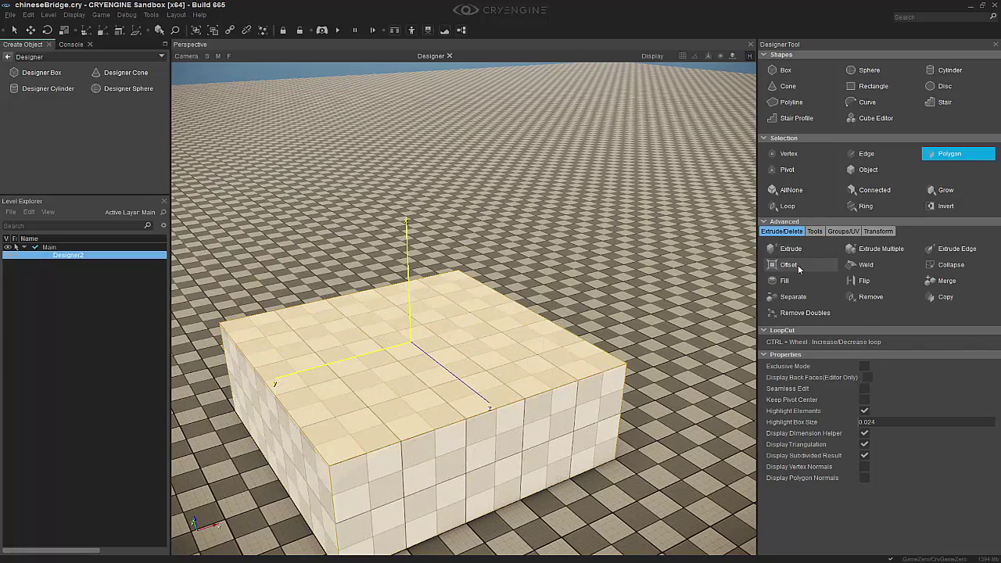
click(791, 265)
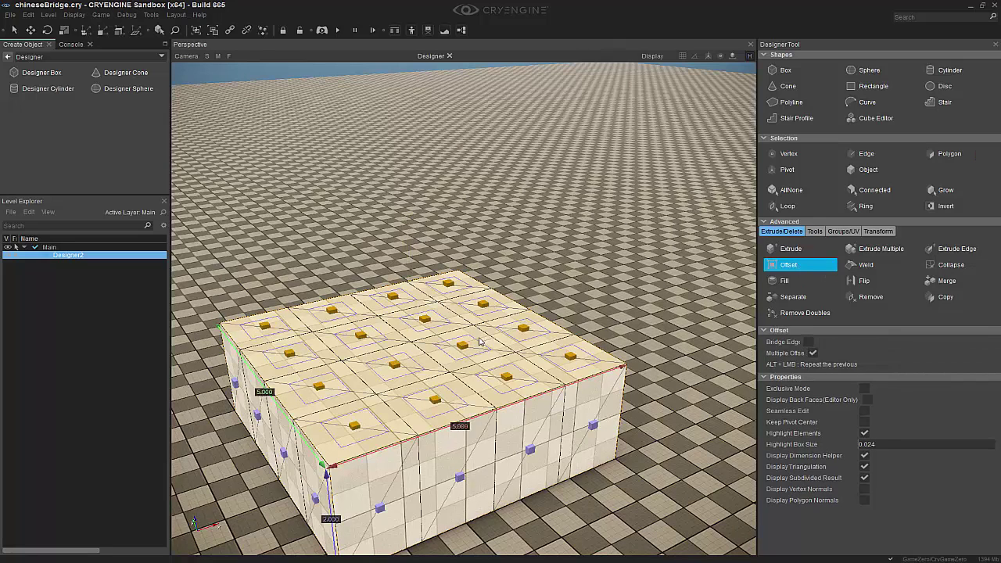
drag(480, 347, 479, 332)
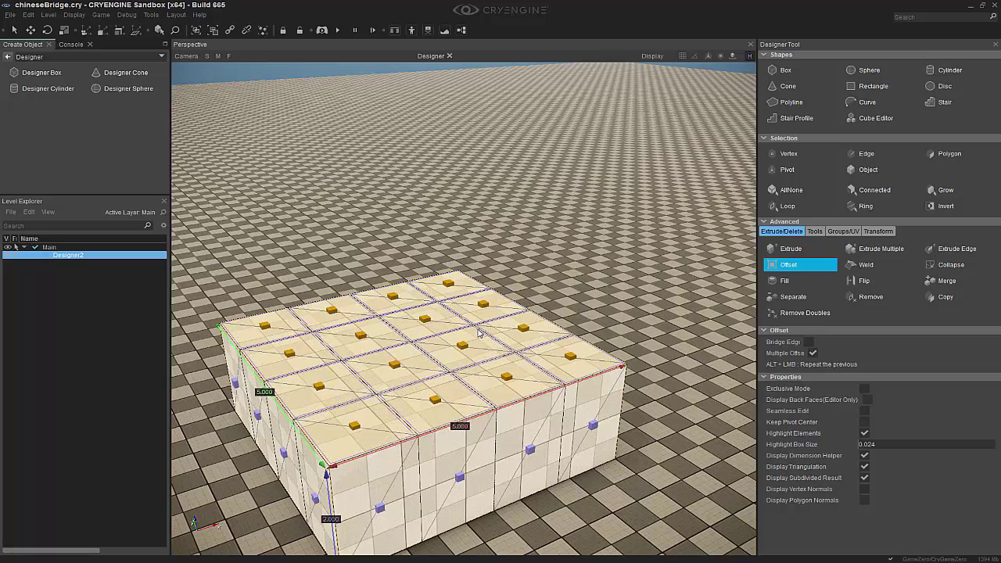
click(479, 333)
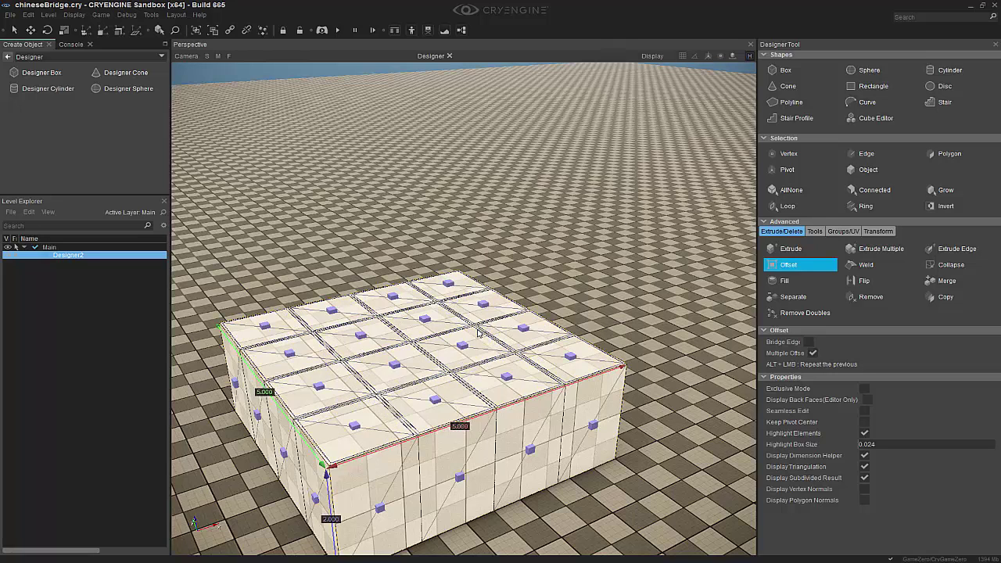
Reselect all sixteen inset top panels in Polygon mode.
click(950, 154)
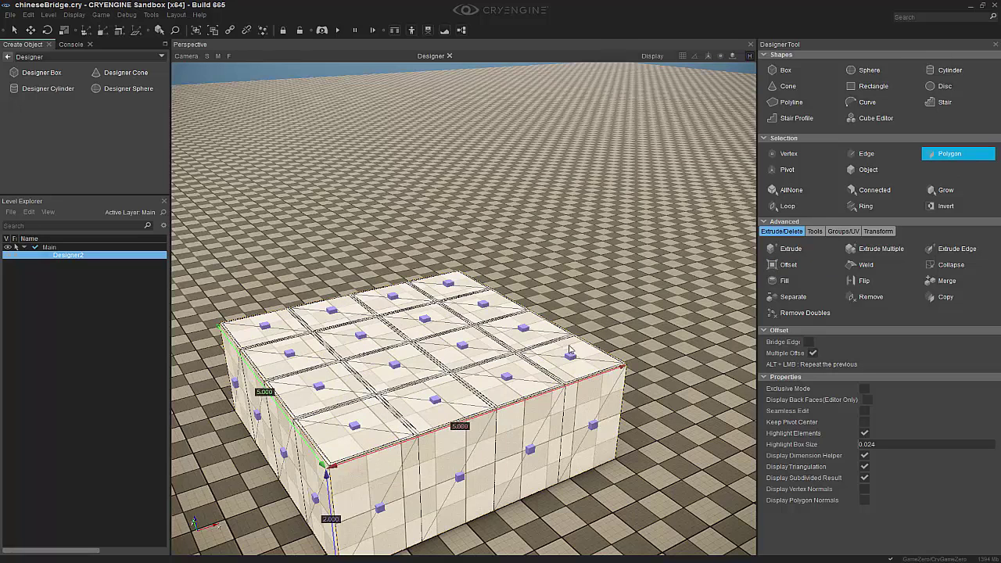
click(570, 353)
ctrl+click(532, 327)
ctrl+click(500, 312)
ctrl+click(457, 285)
ctrl+click(403, 301)
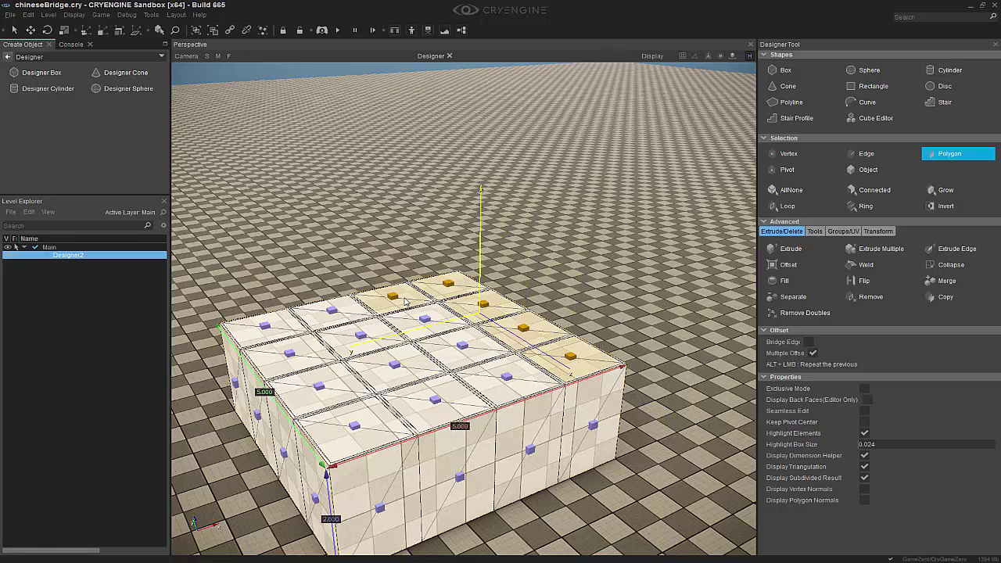
ctrl+click(435, 314)
ctrl+click(478, 351)
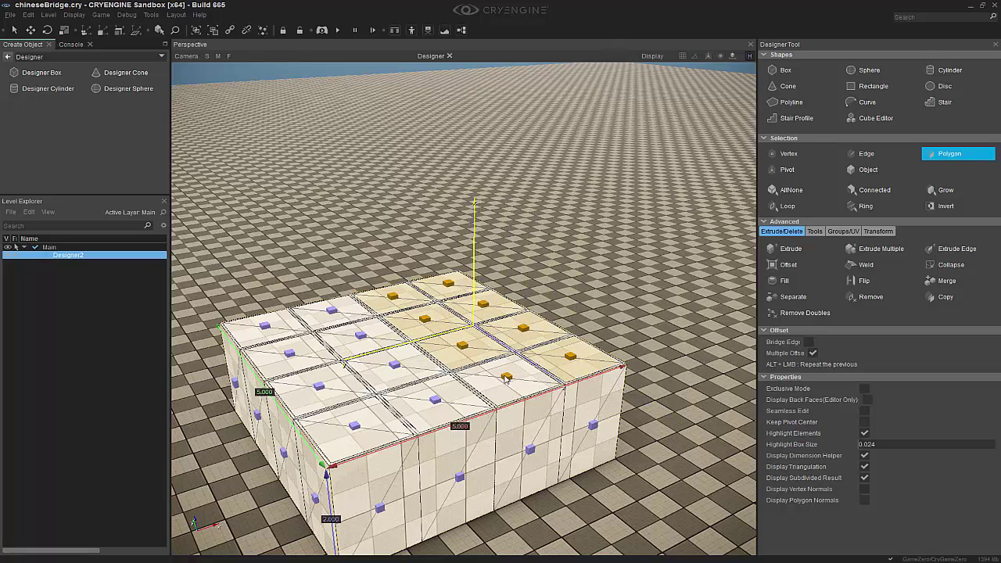
ctrl+click(505, 379)
ctrl+click(444, 408)
ctrl+click(420, 368)
ctrl+click(365, 338)
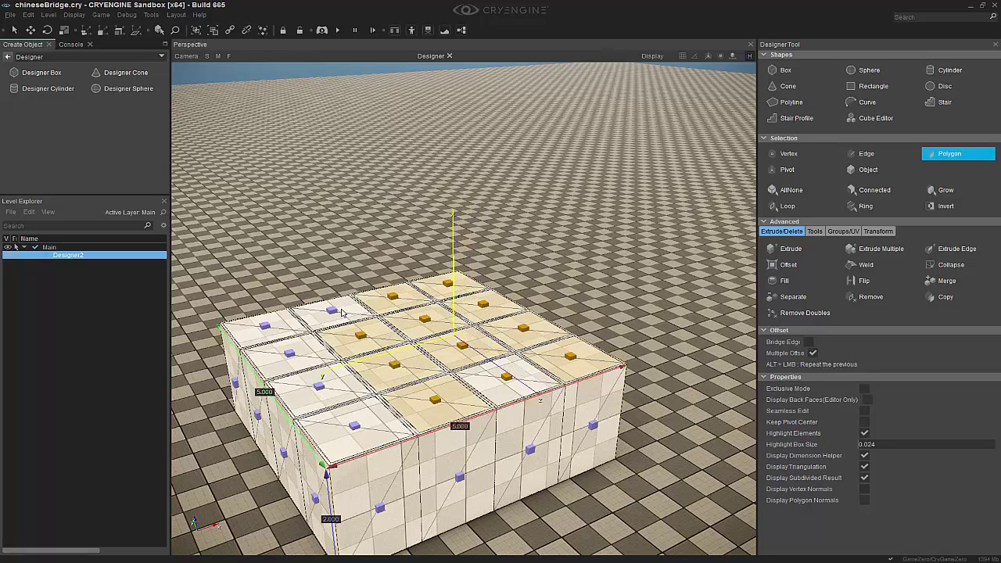
ctrl+click(270, 329)
ctrl+click(343, 389)
ctrl+click(362, 435)
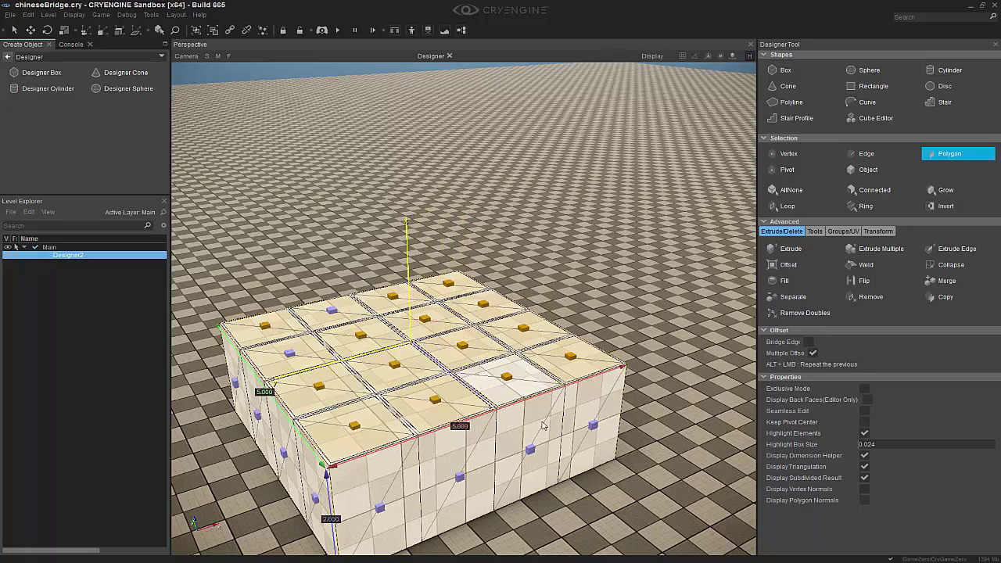
right_drag(544, 426, 594, 407)
Raise the selected tiles slightly above the border strips, then clear the selection.
key(2)
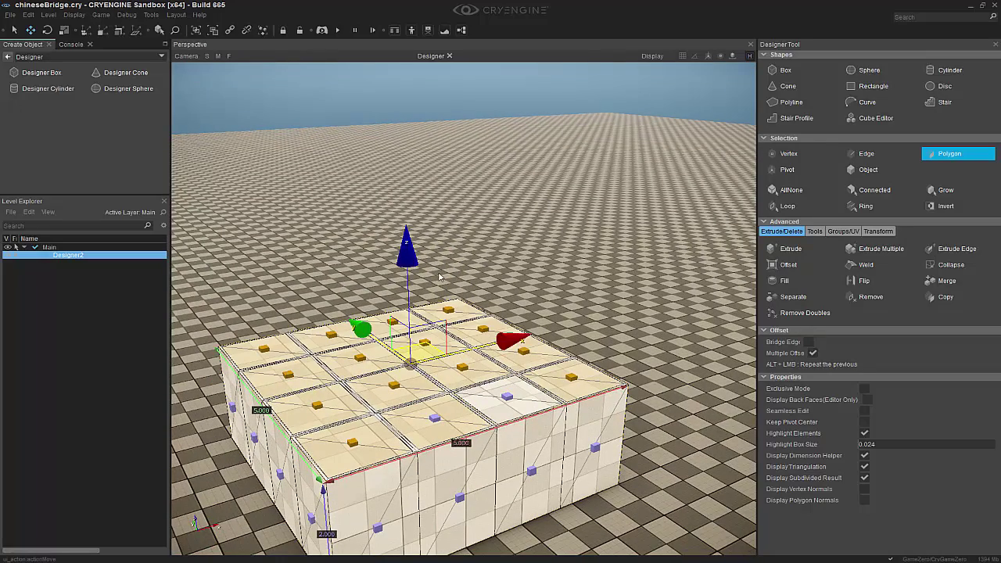
shift+drag(407, 272, 406, 271)
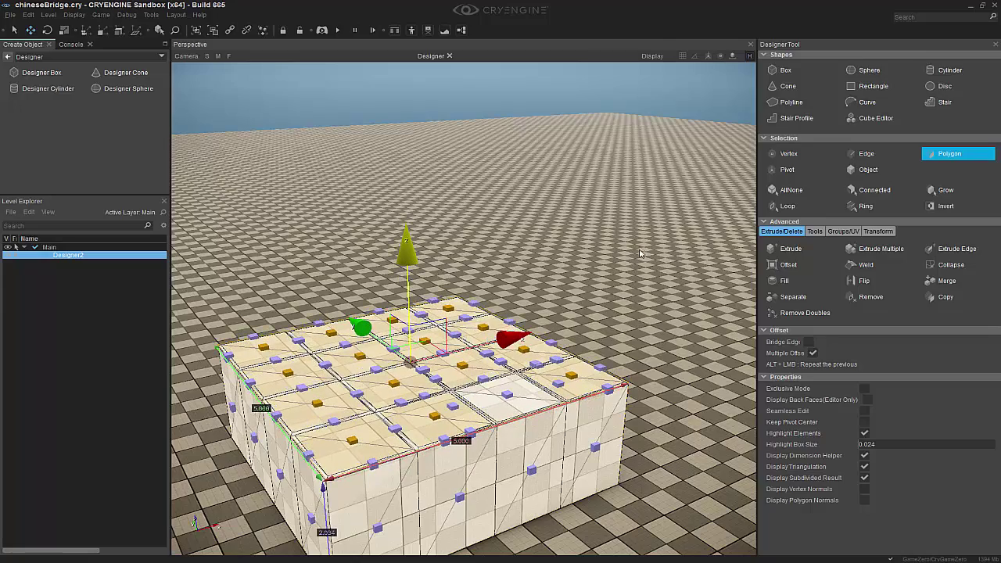
right_drag(700, 313, 701, 323)
key(ctrl+z)
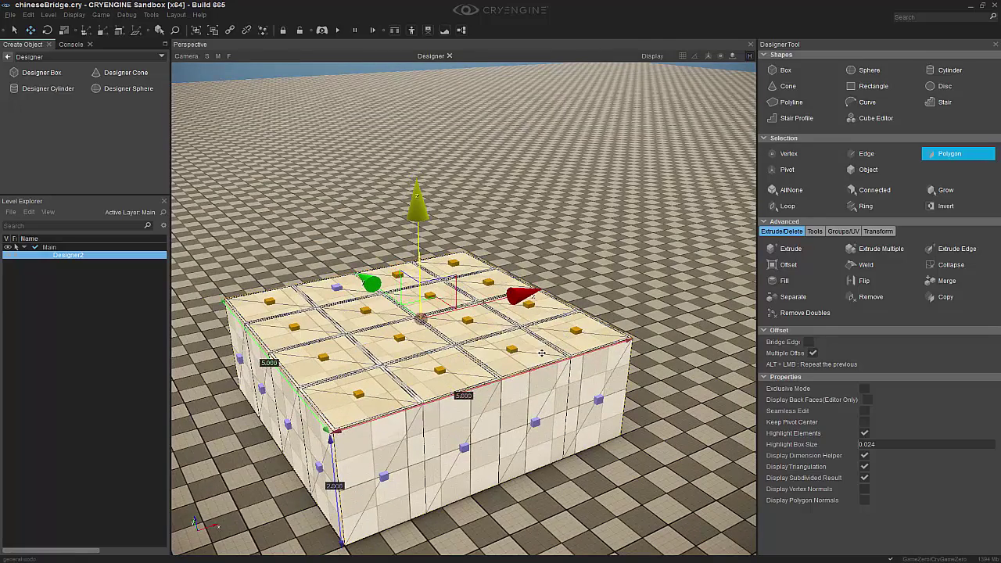
shift+drag(419, 249, 421, 247)
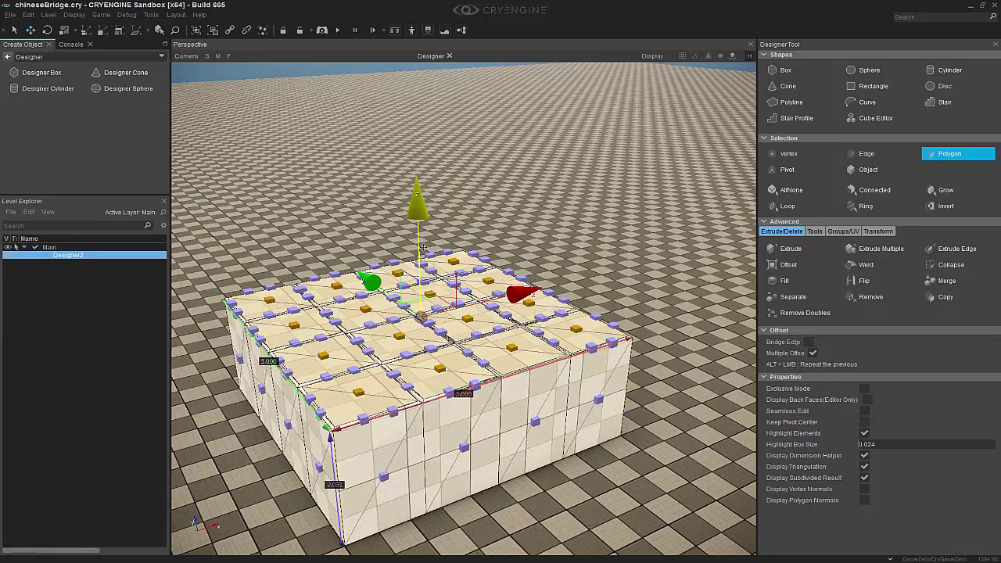
shift+drag(423, 248, 423, 247)
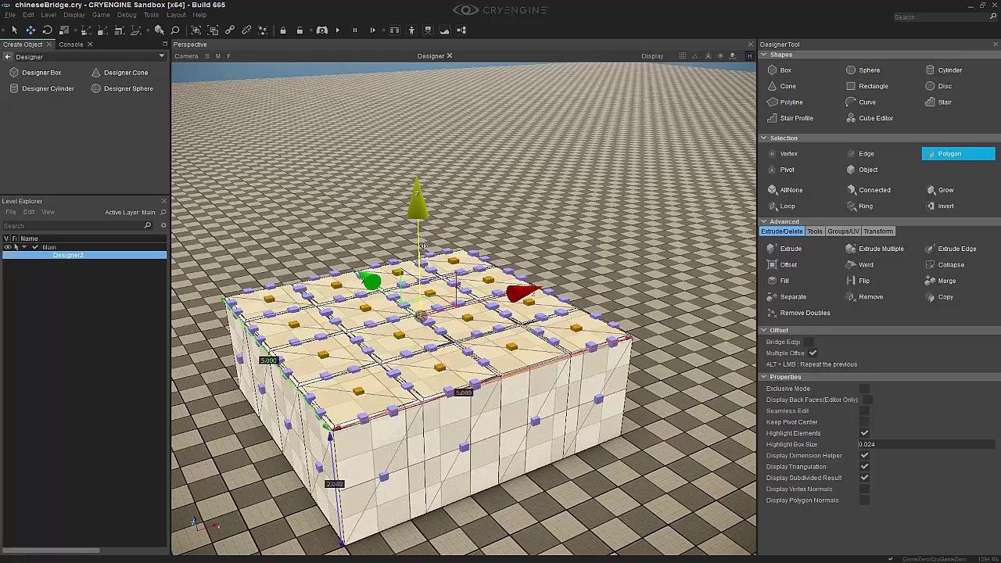
click(626, 249)
key(4)
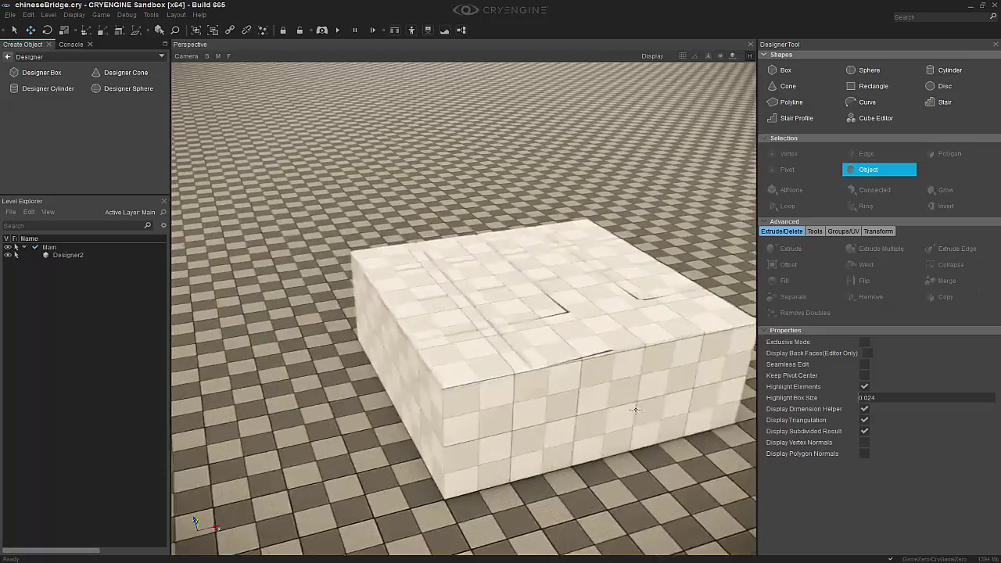
right_drag(659, 367, 671, 316)
scroll(671, 316, up, 3)
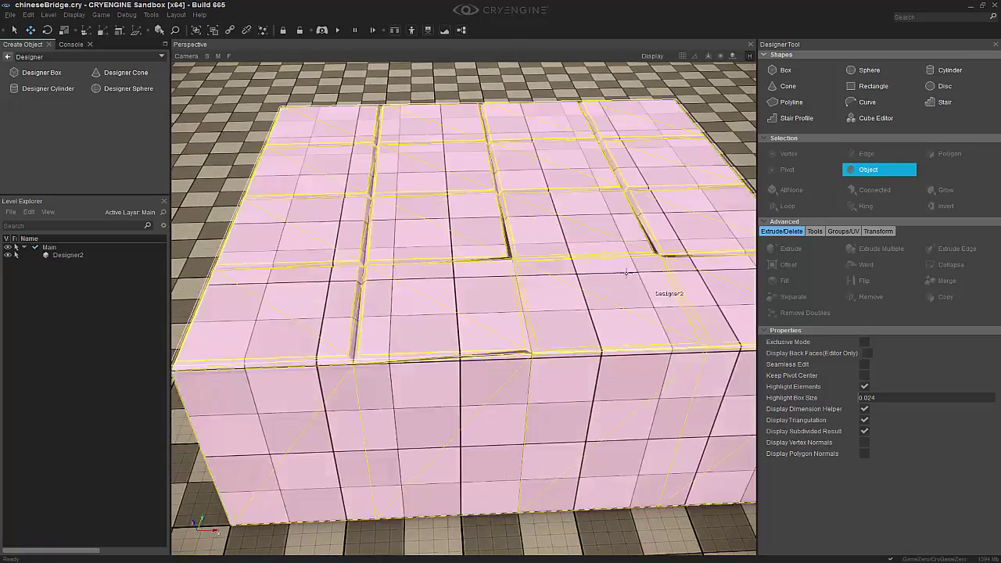
click(536, 239)
scroll(537, 239, up, 3)
scroll(313, 258, up, 3)
scroll(314, 259, up, 3)
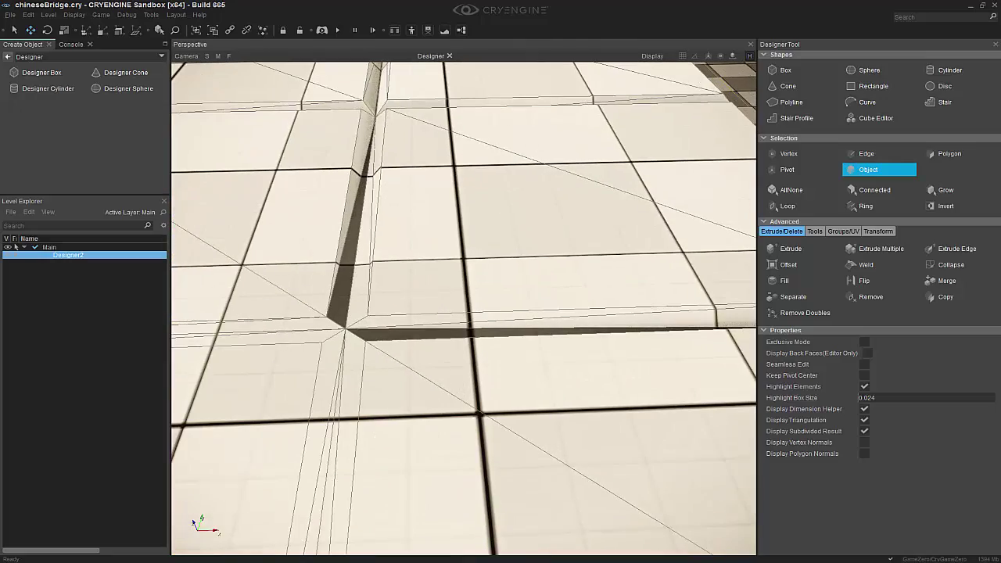
scroll(562, 267, down, 3)
scroll(562, 267, down, 3)
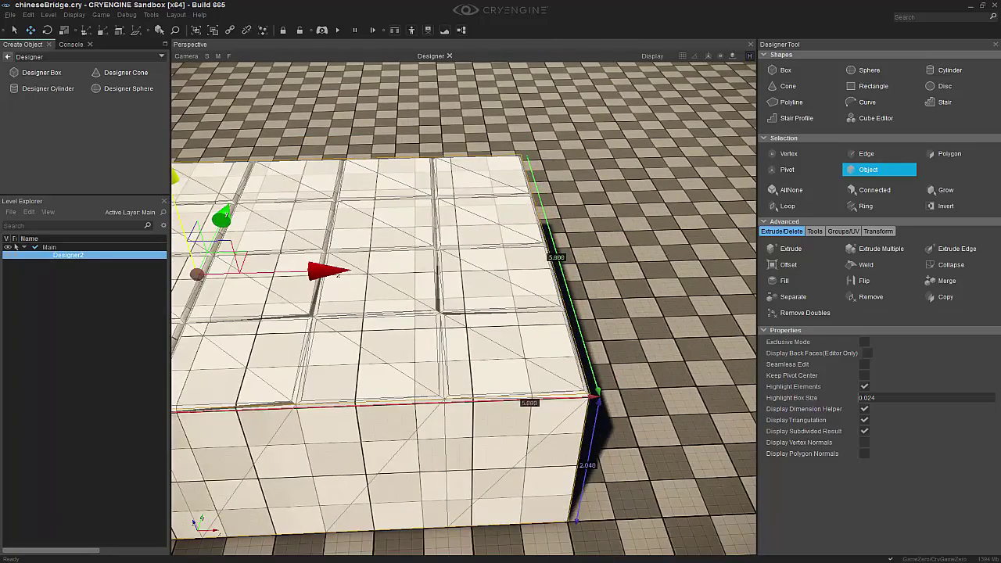
mouse_move(561, 267)
alt+middle_down()
mouse_move(560, 344)
mouse_move(415, 337)
alt+middle_up()
click(415, 336)
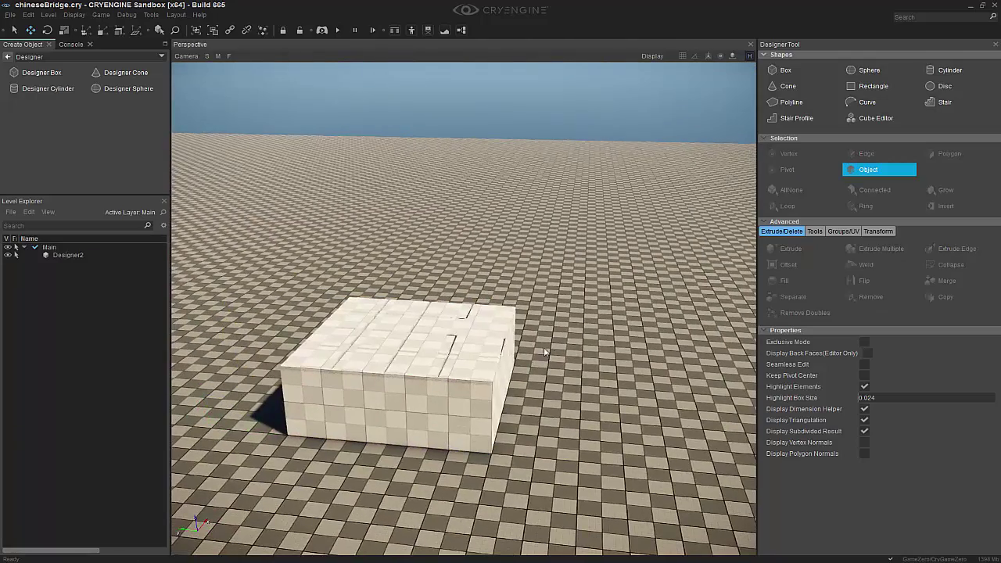
scroll(395, 354, up, 3)
right_drag(396, 354, 404, 375)
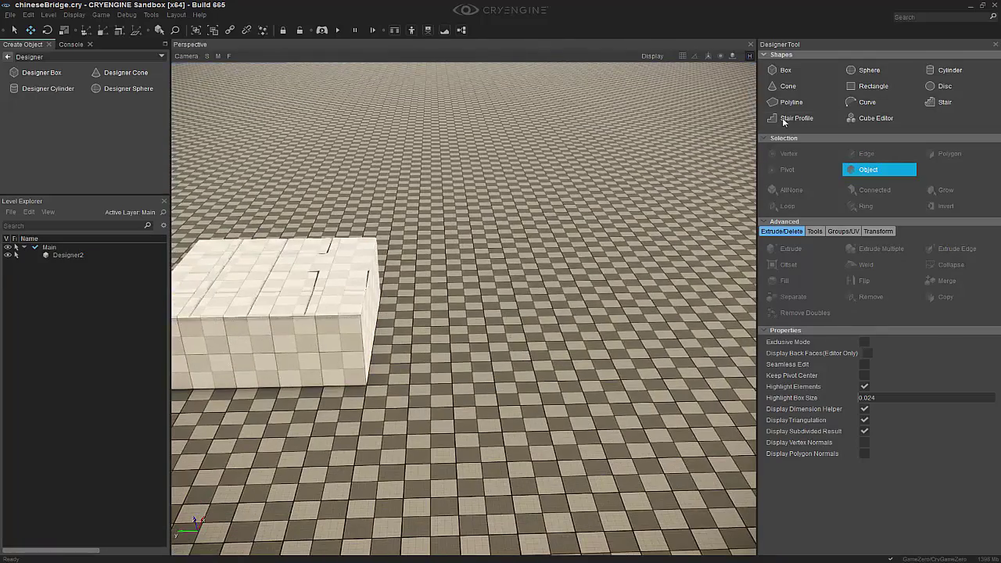
Draw a 9×5 box, 2 units high, snapped against the tiled end block's side.
click(791, 72)
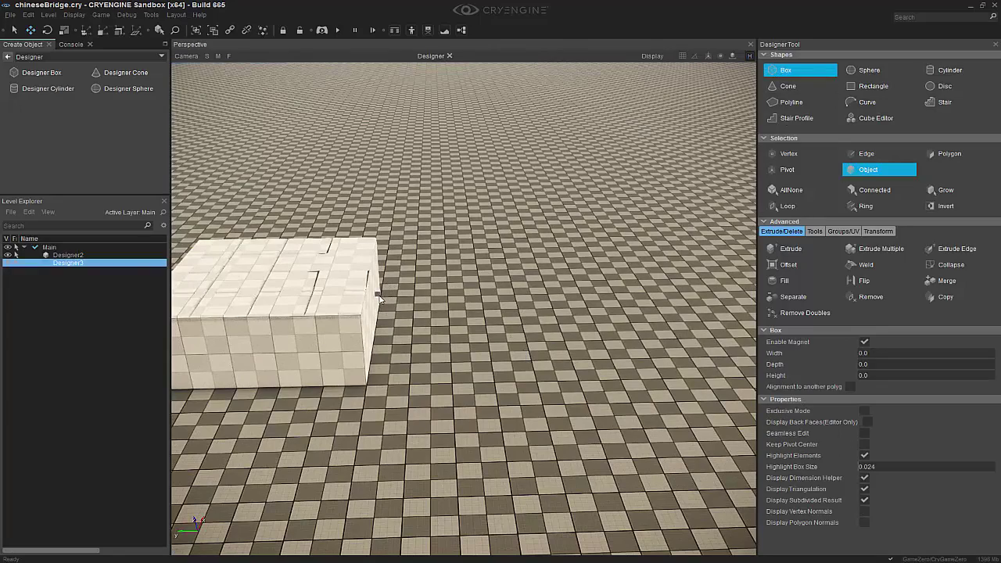
right_drag(378, 298, 407, 305)
click(733, 56)
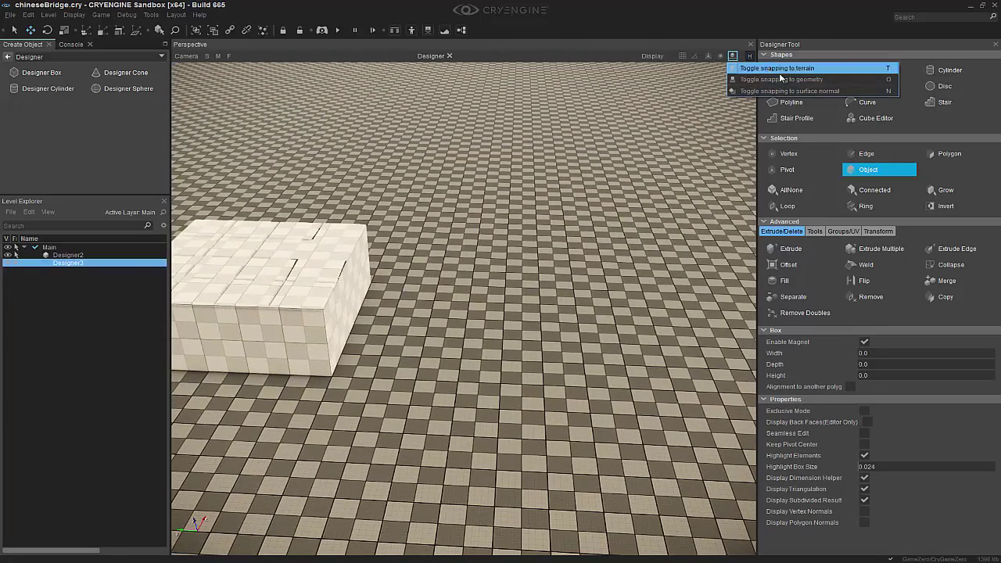
click(687, 58)
right_drag(554, 245, 409, 284)
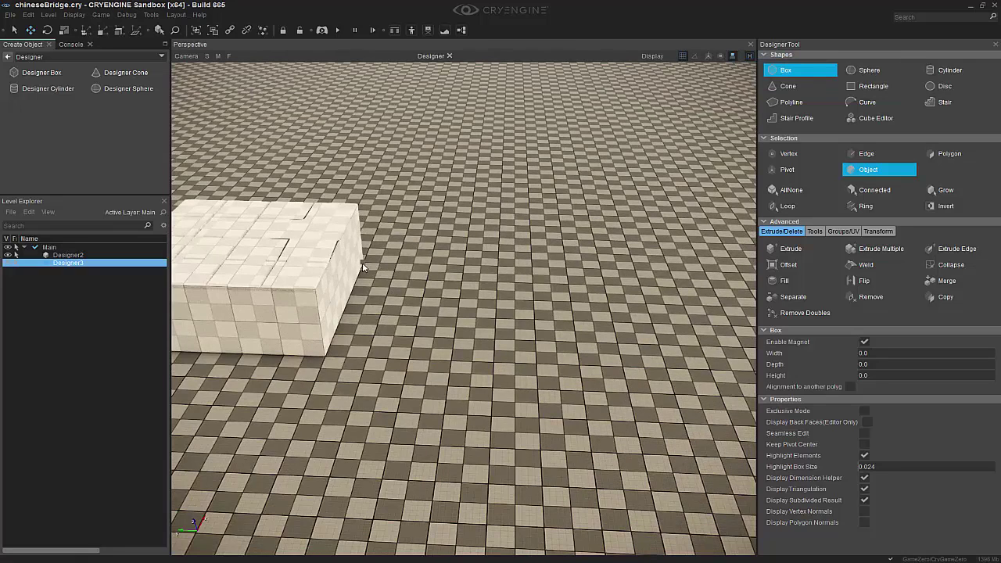
mouse_move(362, 266)
mouse_down()
mouse_move(700, 352)
mouse_move(708, 378)
mouse_up()
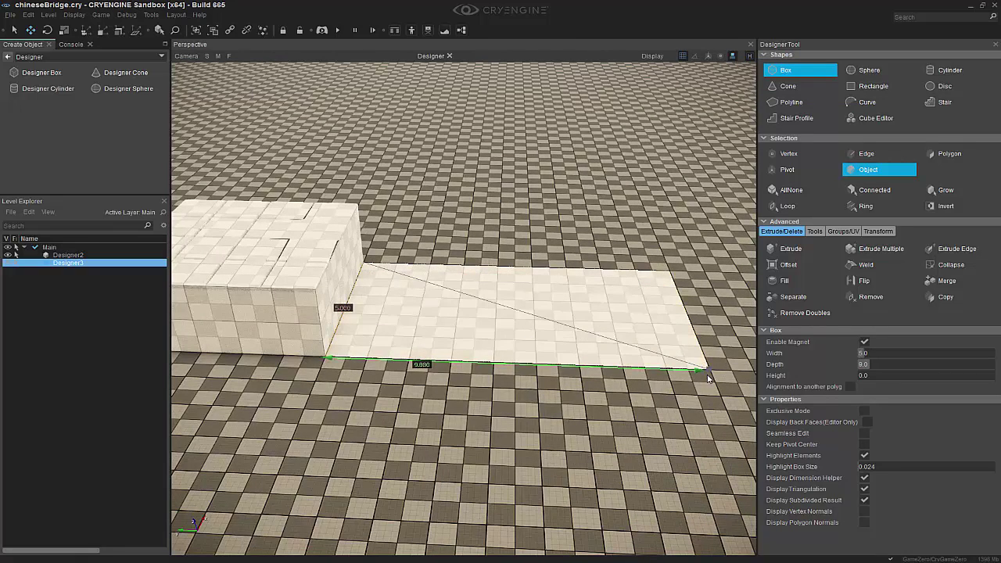
right_drag(501, 319, 532, 297)
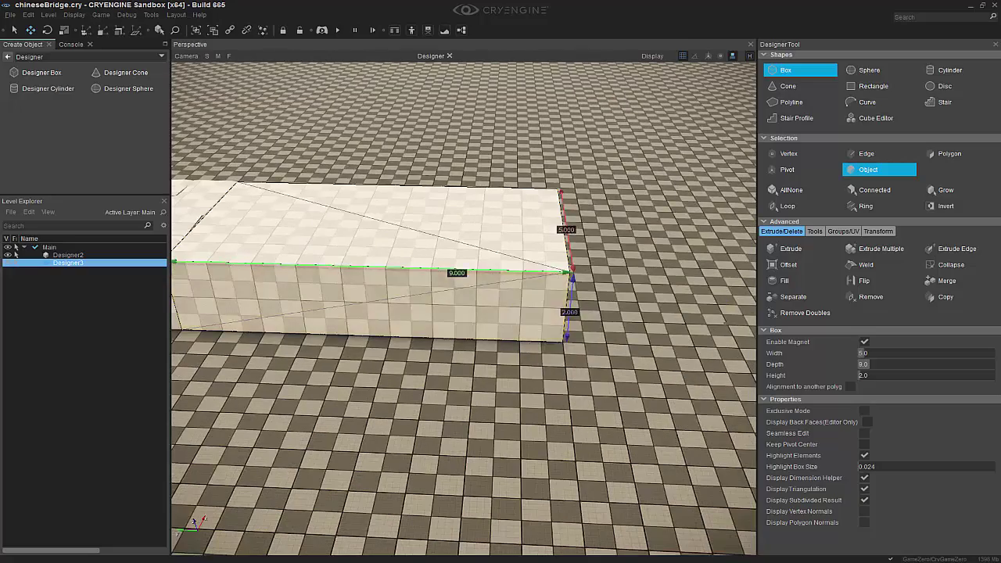
click(815, 270)
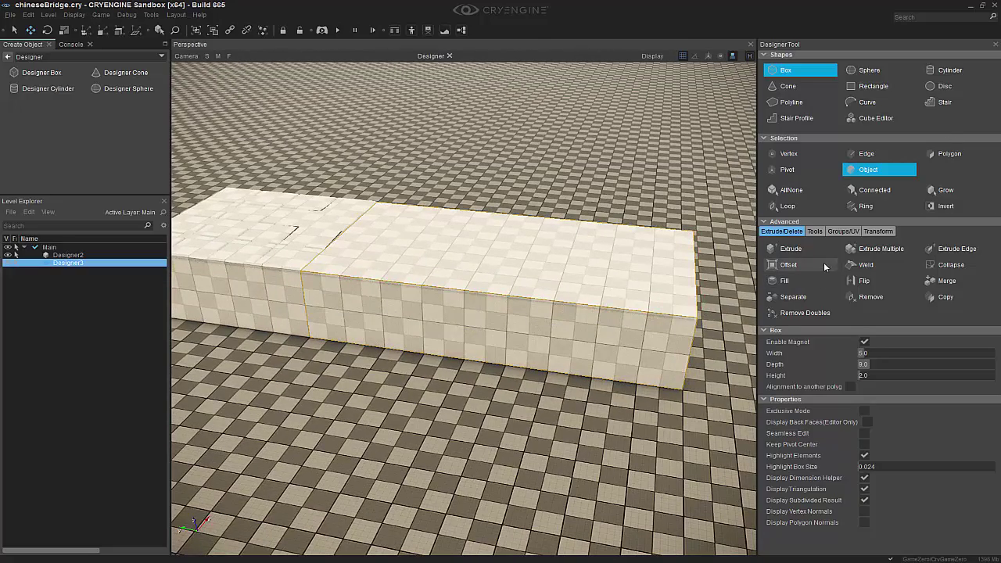
Extrude the new box's top face up to 4 units, then view the wall from the side.
click(791, 249)
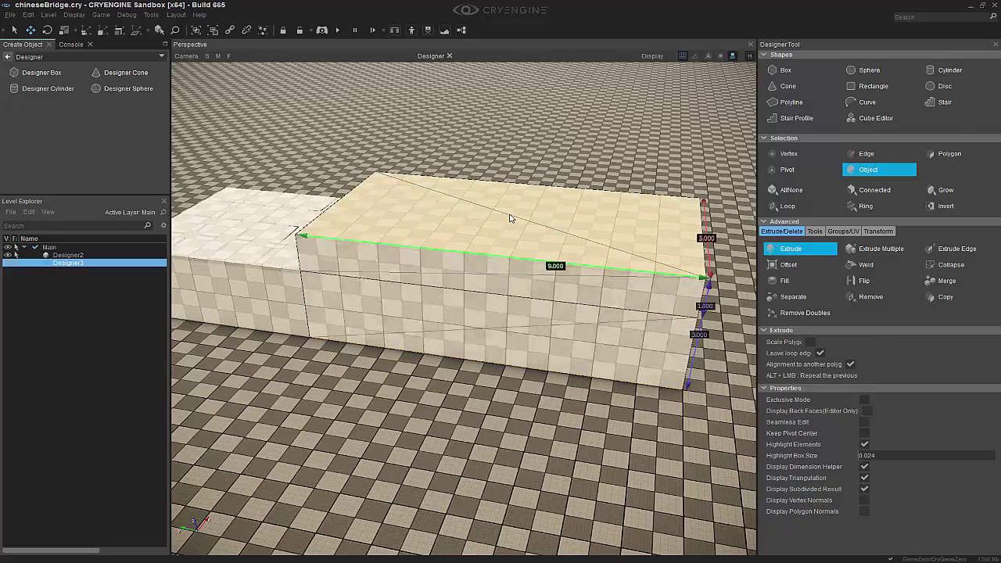
drag(509, 218, 517, 178)
mouse_move(519, 185)
right_down()
mouse_move(470, 195)
mouse_move(519, 403)
right_up()
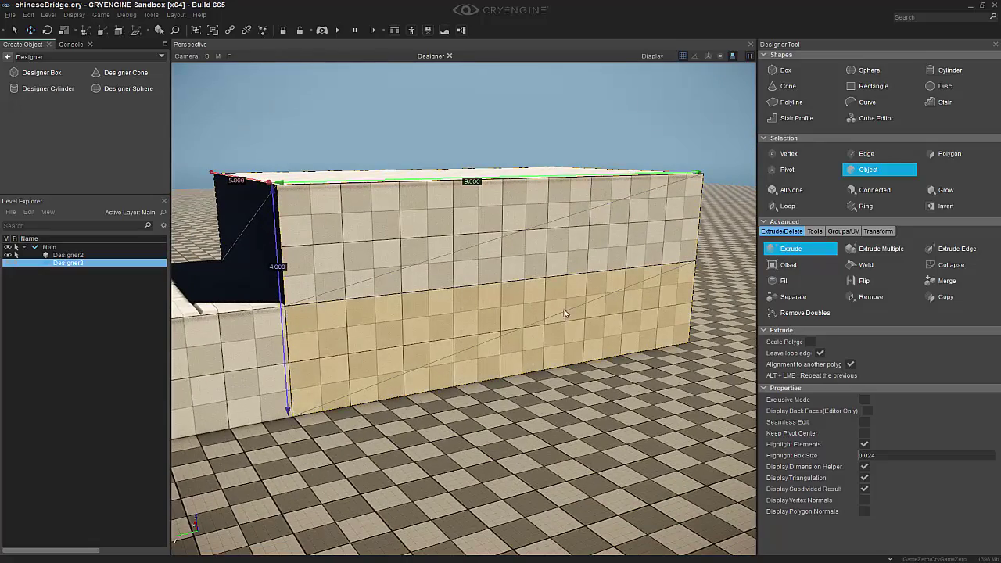
scroll(566, 313, up, 3)
scroll(624, 335, down, 3)
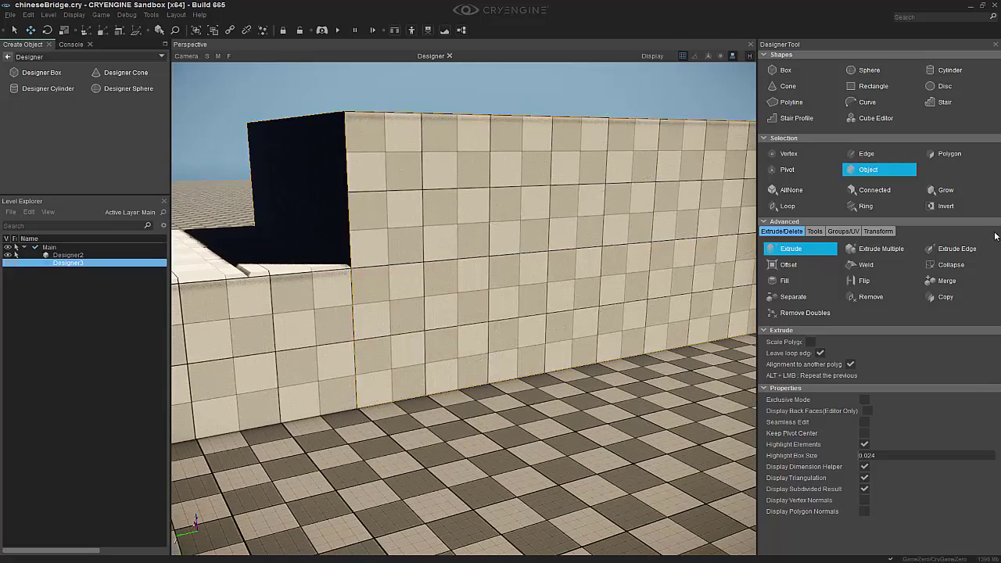
scroll(509, 322, up, 3)
middle_drag(349, 294, 328, 304)
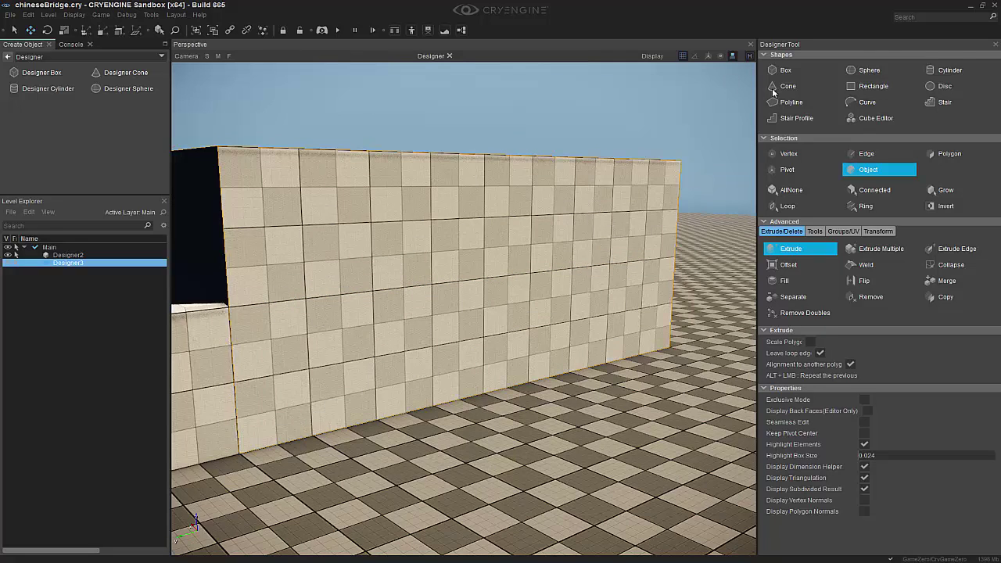
Trace two arched curves across the wall's long side face with the Curve tool.
click(868, 103)
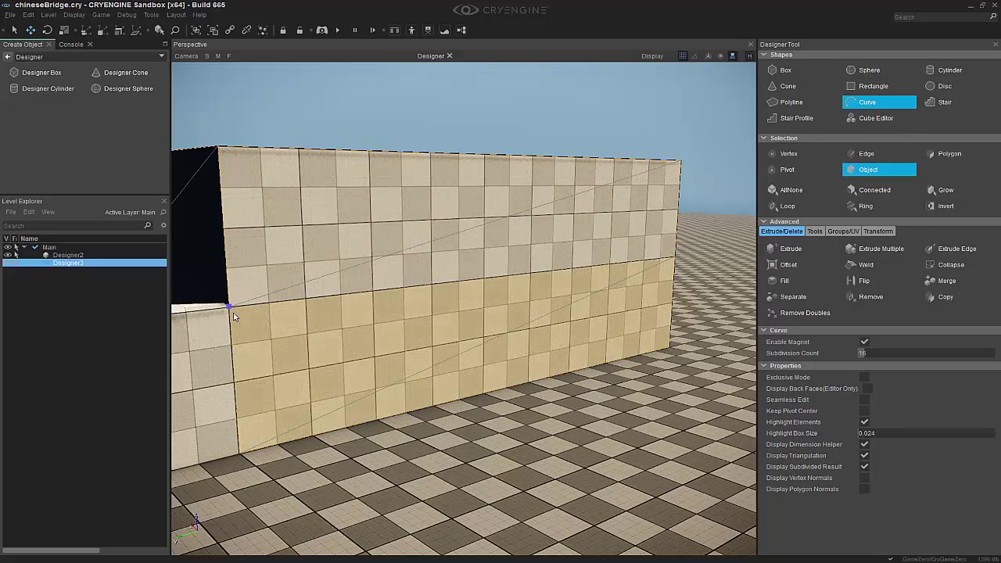
click(674, 260)
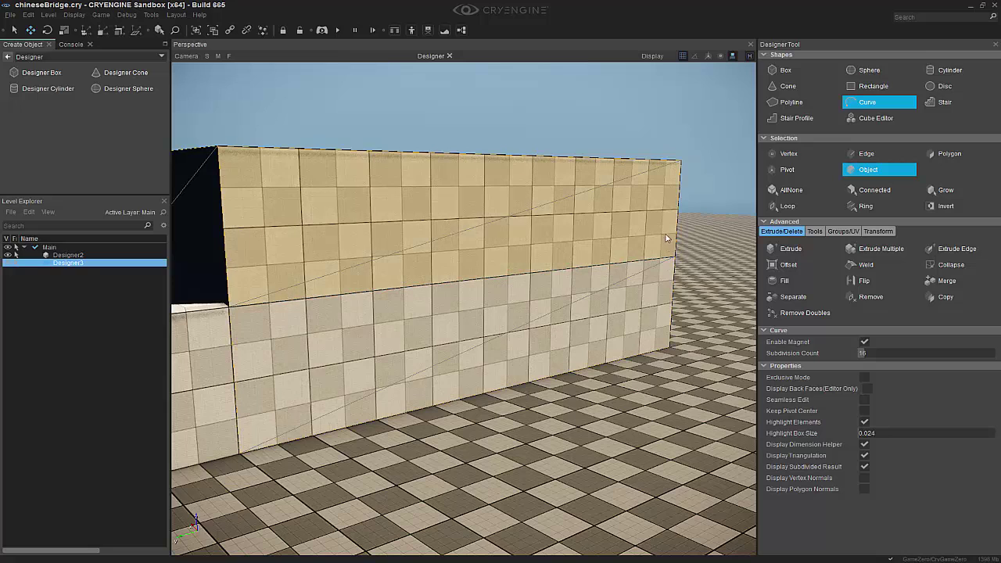
click(229, 303)
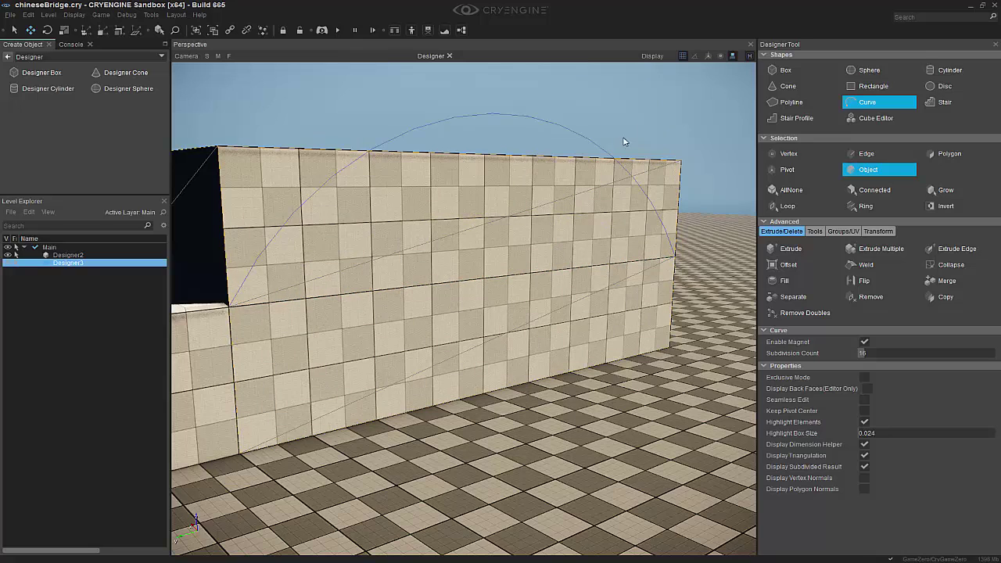
click(575, 245)
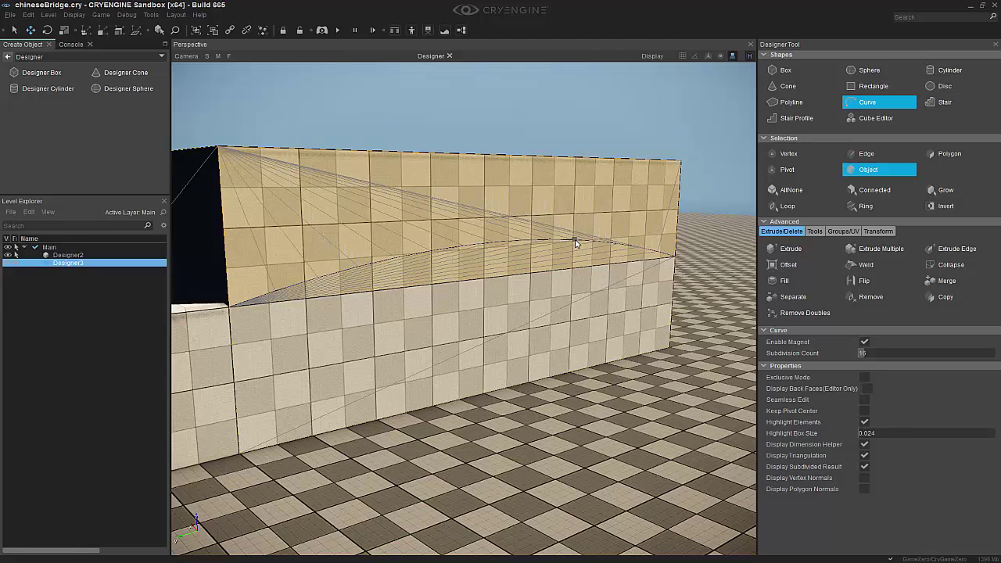
click(232, 335)
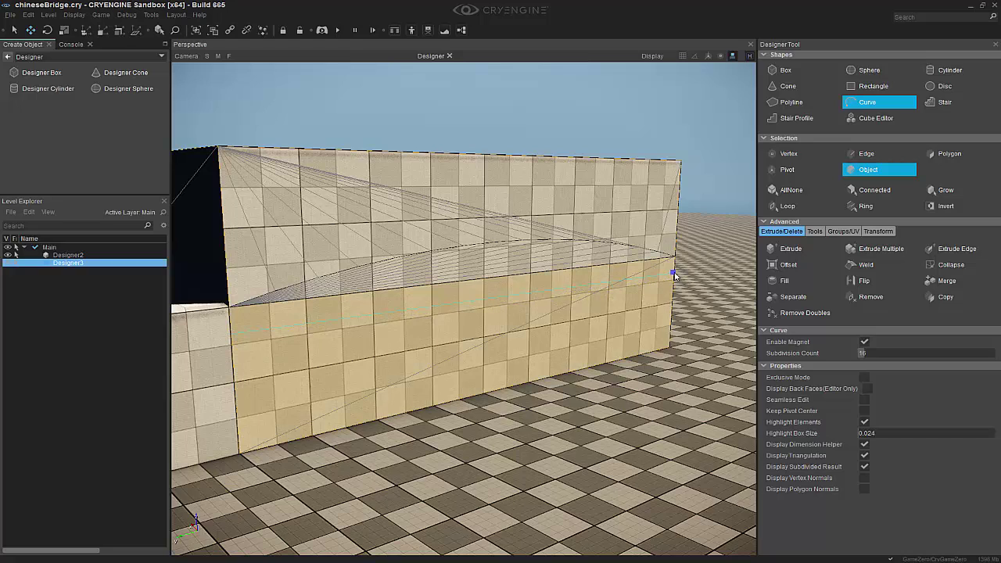
click(675, 276)
click(652, 270)
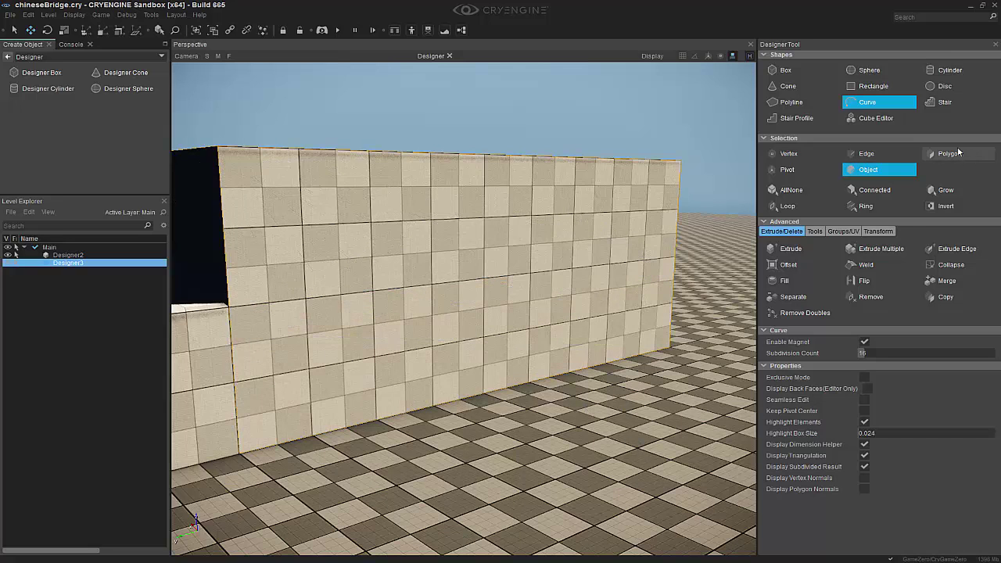
Extrude away the wall faces above and below the arch, leaving only the arched deck.
click(813, 249)
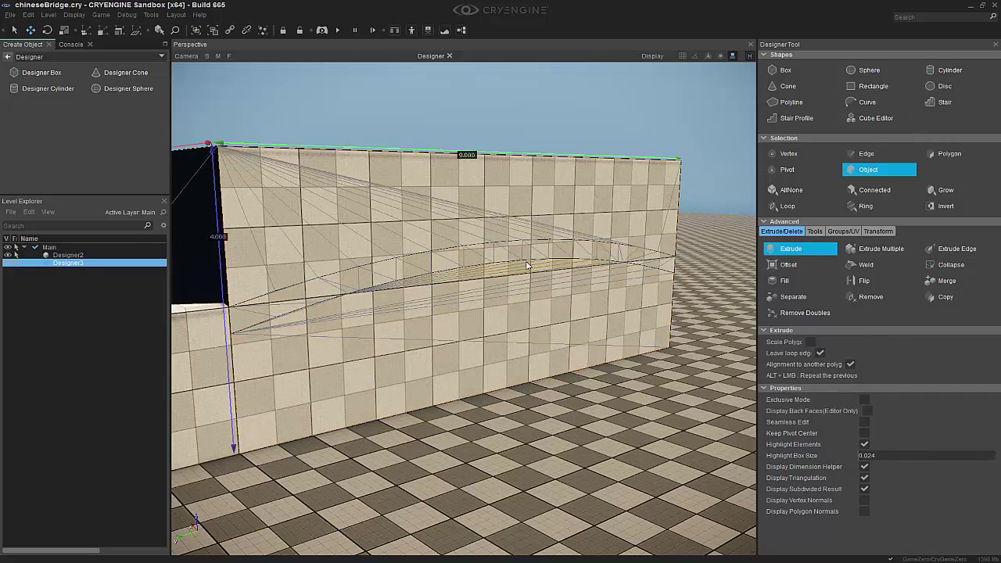
drag(523, 282, 523, 270)
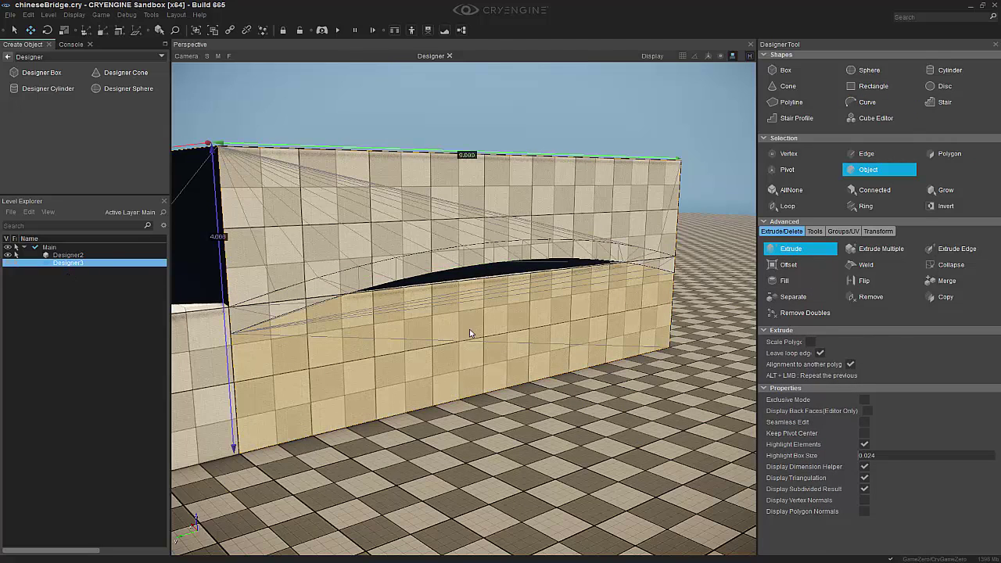
drag(512, 336, 512, 321)
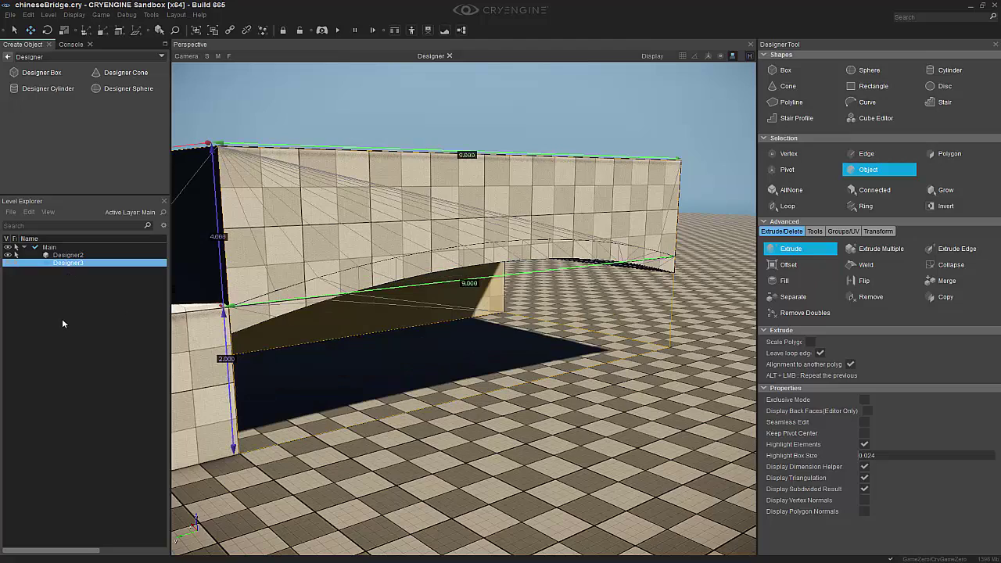
drag(592, 187, 18, 216)
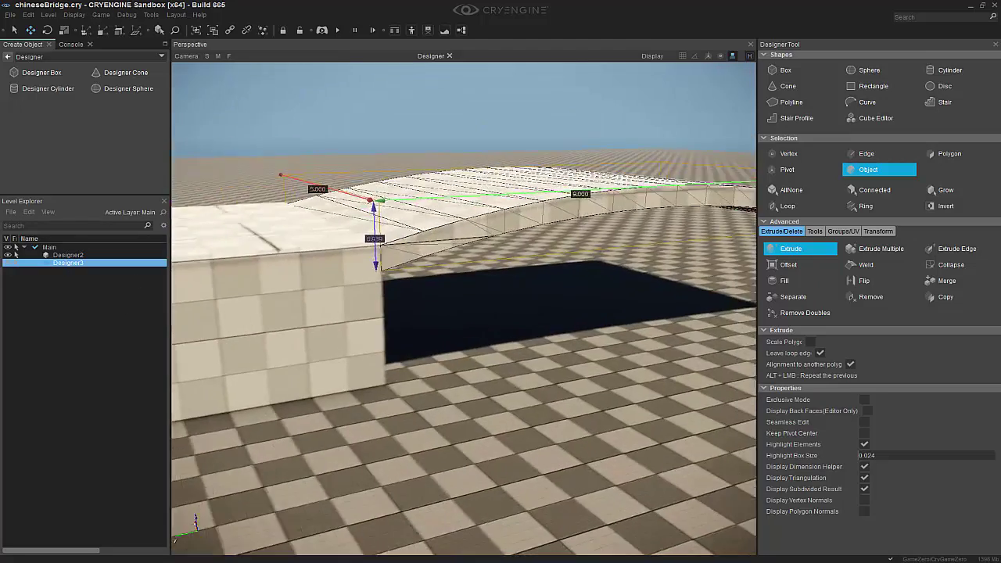
mouse_move(462, 313)
right_down()
mouse_move(480, 291)
mouse_move(469, 328)
right_up()
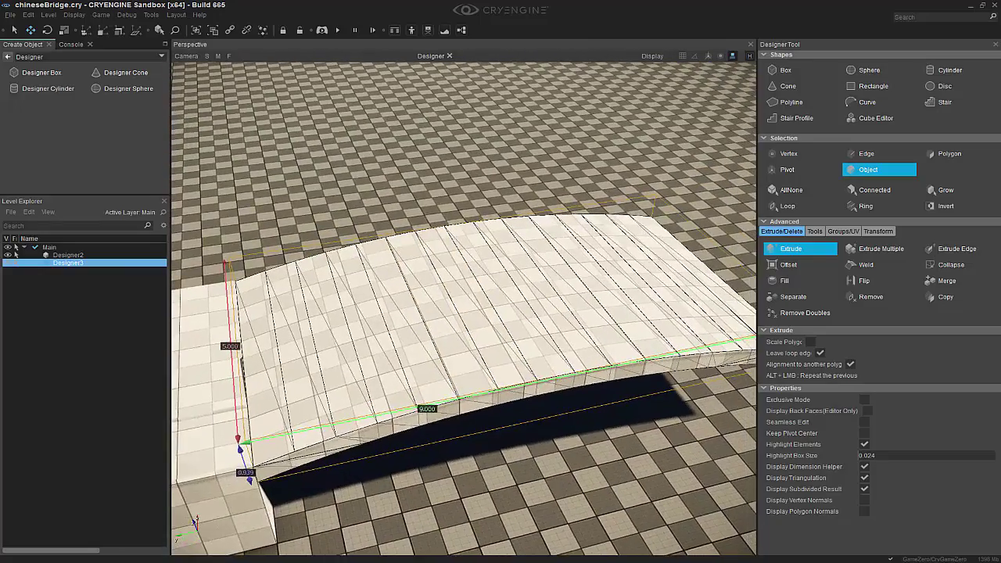
right_drag(469, 329, 473, 219)
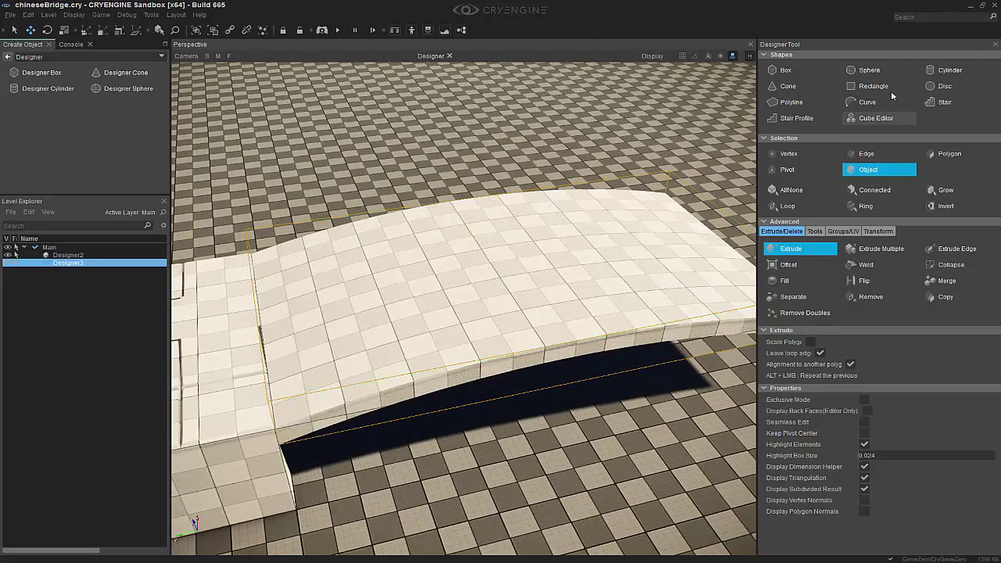
In Edge mode, pick two parallel cross edges on the deck and ring-select all of them.
click(889, 154)
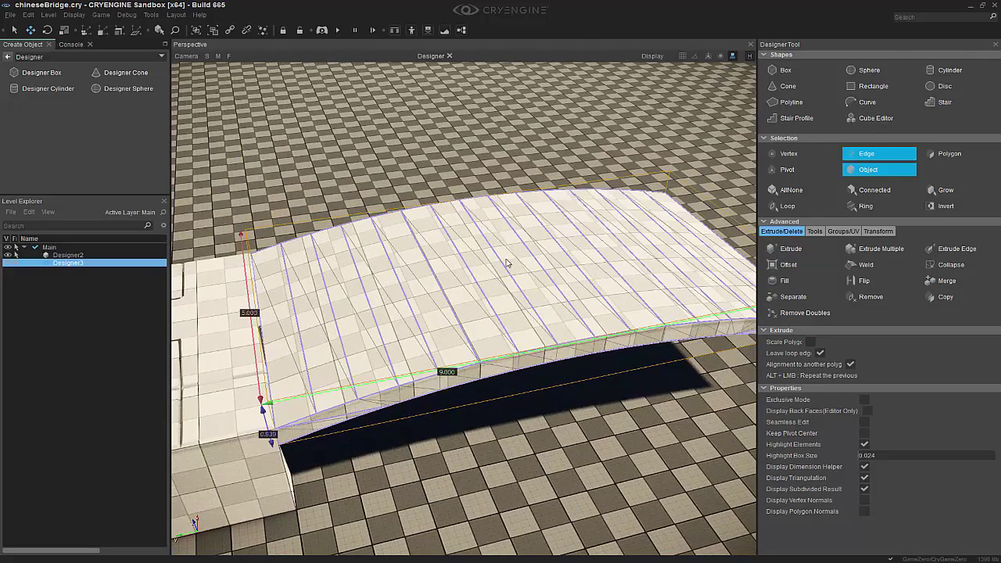
click(268, 361)
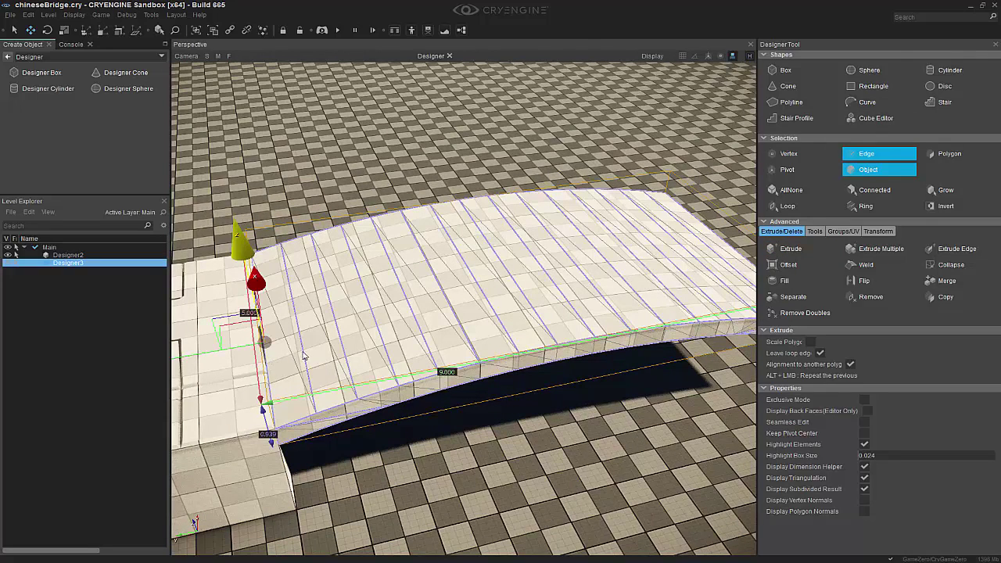
click(268, 386)
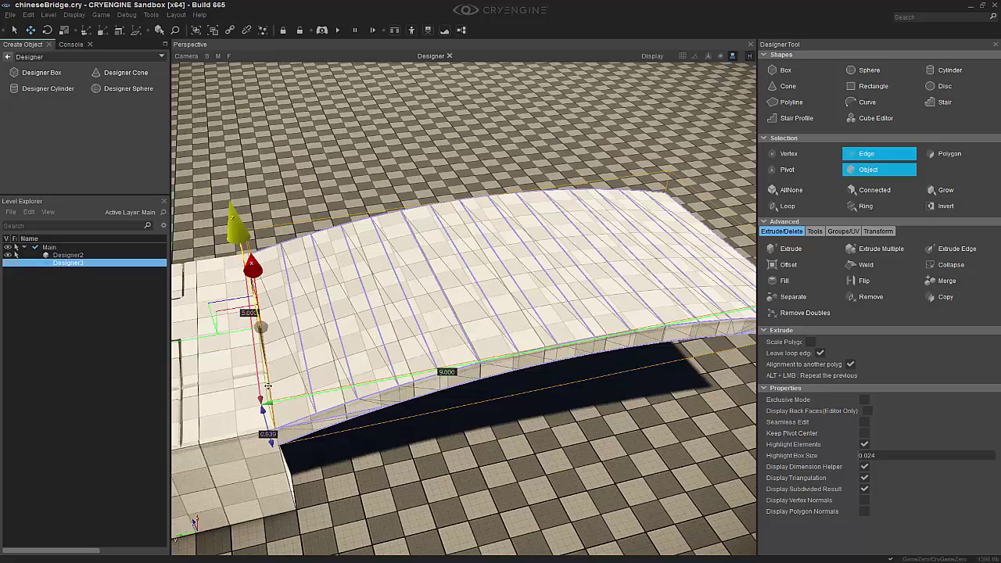
ctrl+click(304, 353)
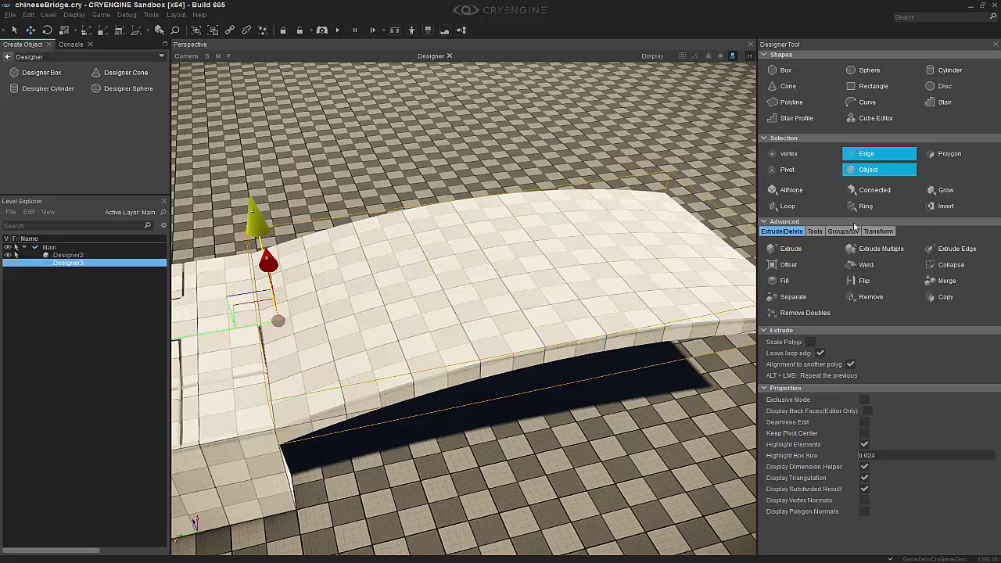
click(875, 206)
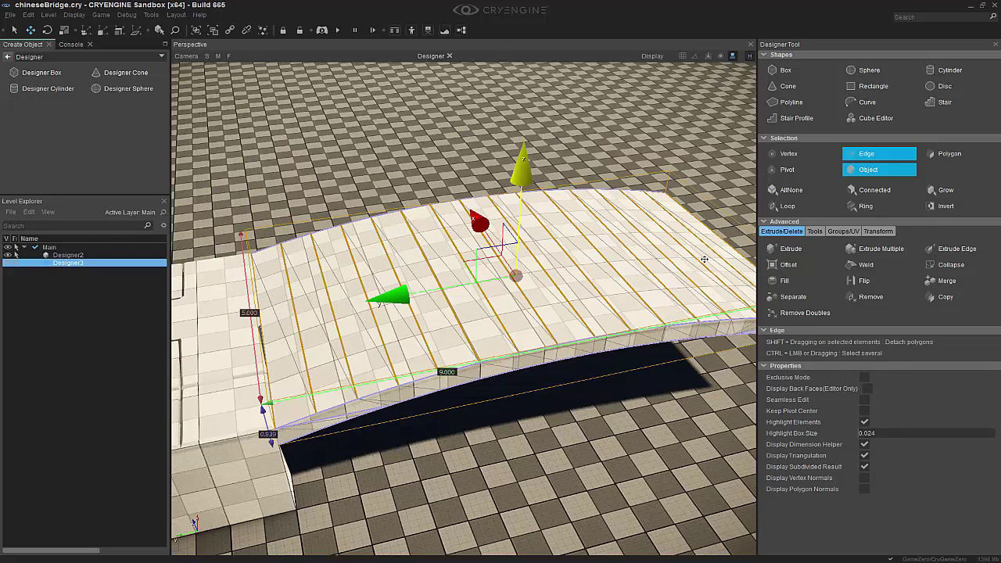
Bevel the ringed cross edges to cut plank grooves across the deck.
click(814, 232)
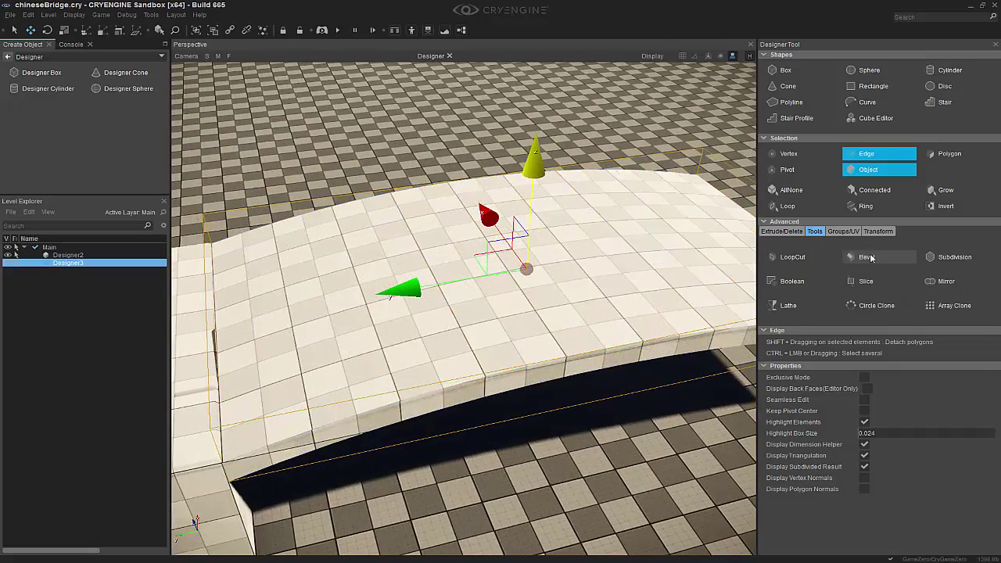
click(867, 257)
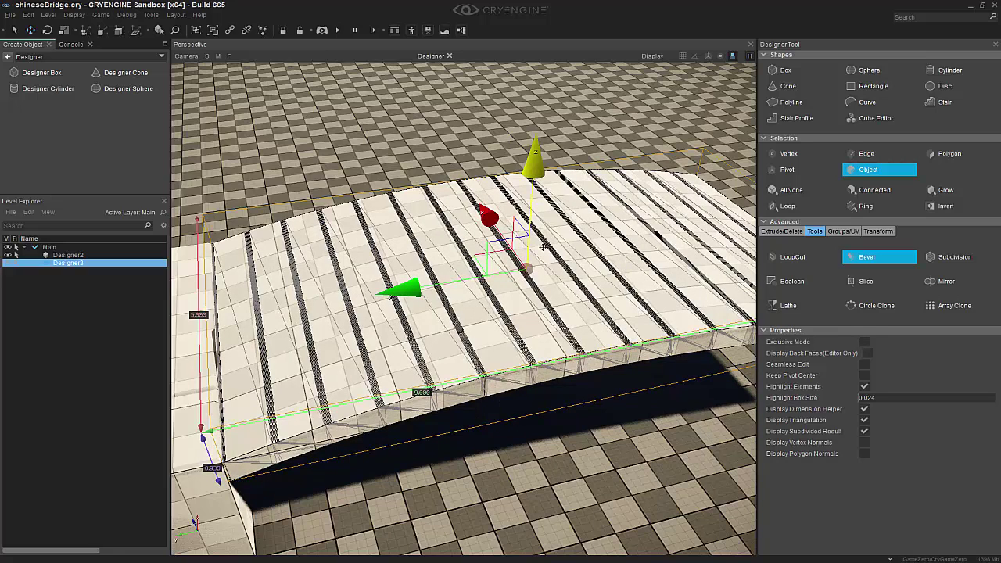
click(714, 267)
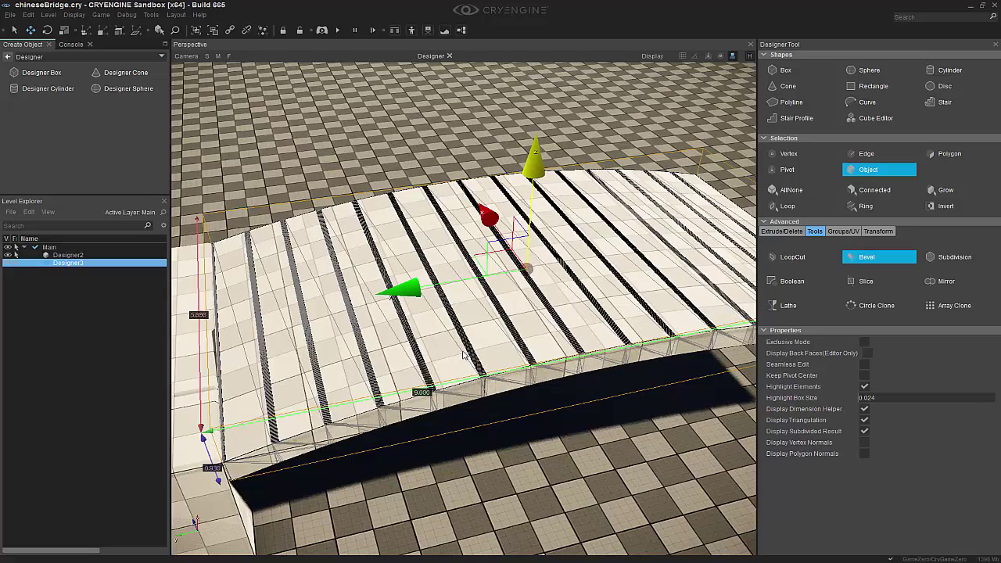
click(667, 273)
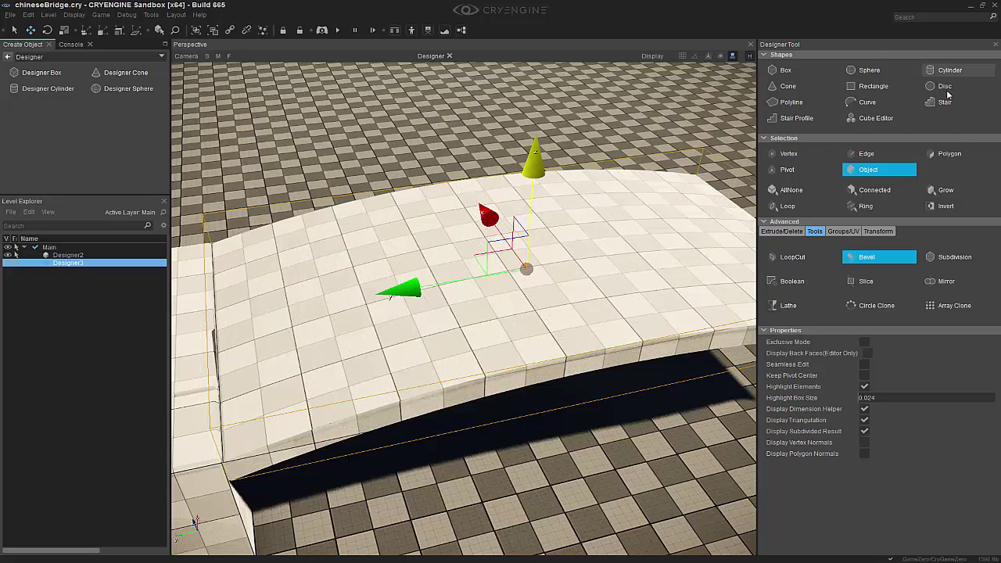
In Polygon mode, select every plank strip along the arched deck.
click(956, 160)
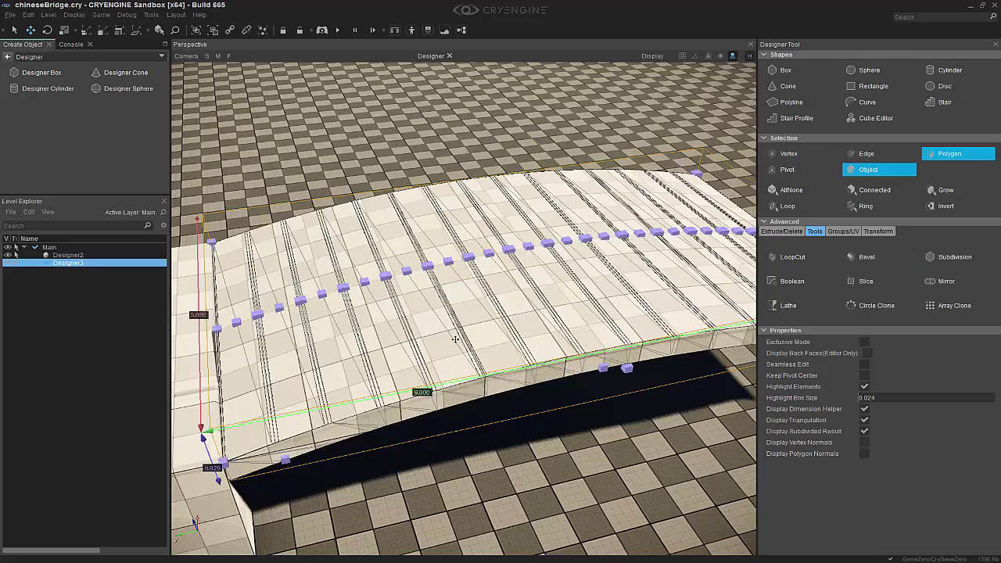
ctrl+click(247, 392)
ctrl+click(329, 371)
ctrl+click(383, 353)
ctrl+click(429, 339)
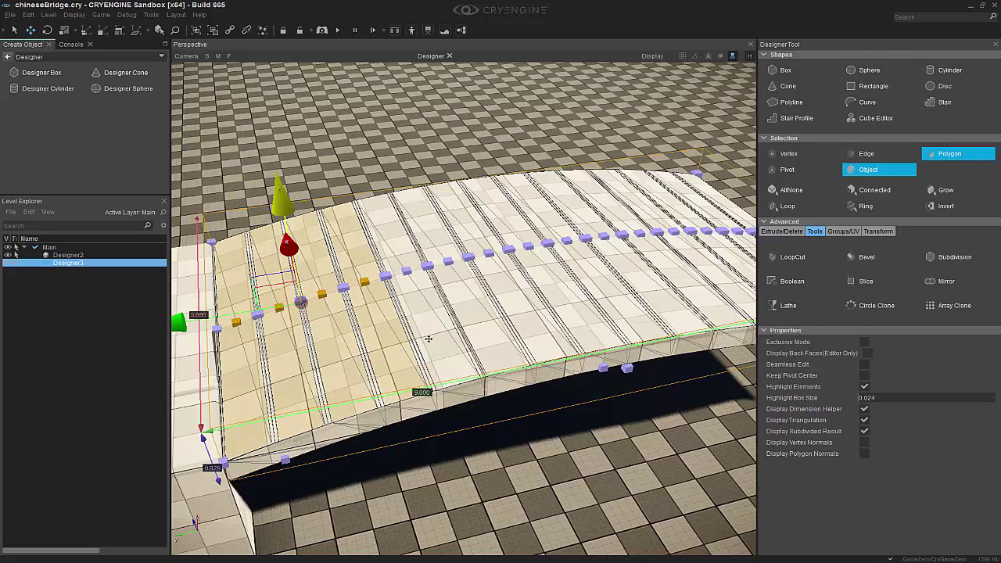
mouse_move(486, 341)
alt+middle_down()
mouse_move(548, 336)
mouse_move(474, 349)
alt+middle_up()
ctrl+click(369, 371)
ctrl+click(419, 364)
ctrl+click(461, 359)
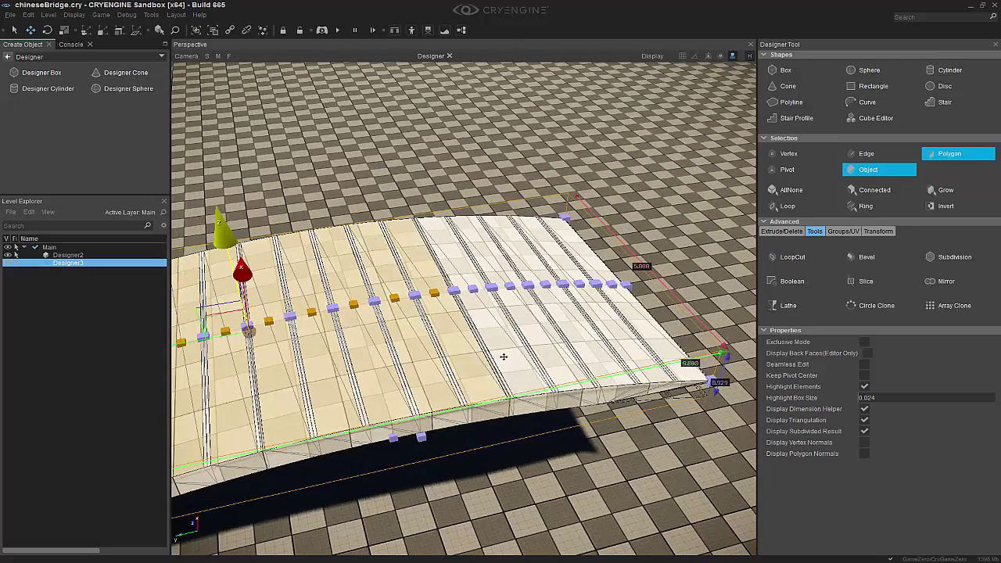
ctrl+click(505, 357)
ctrl+click(548, 348)
ctrl+click(588, 343)
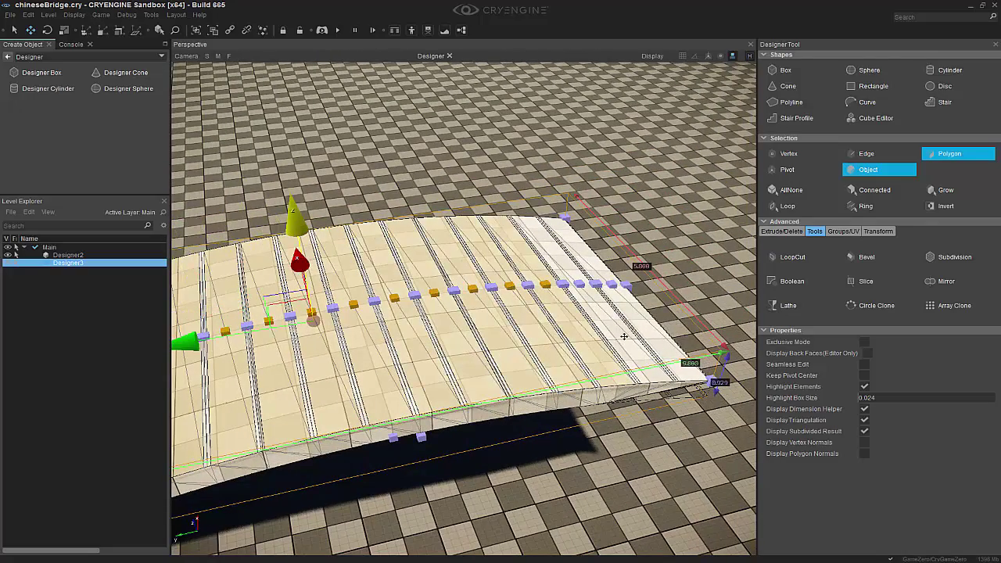
ctrl+click(624, 336)
mouse_move(624, 336)
alt+middle_down()
mouse_move(618, 376)
mouse_move(526, 404)
alt+middle_up()
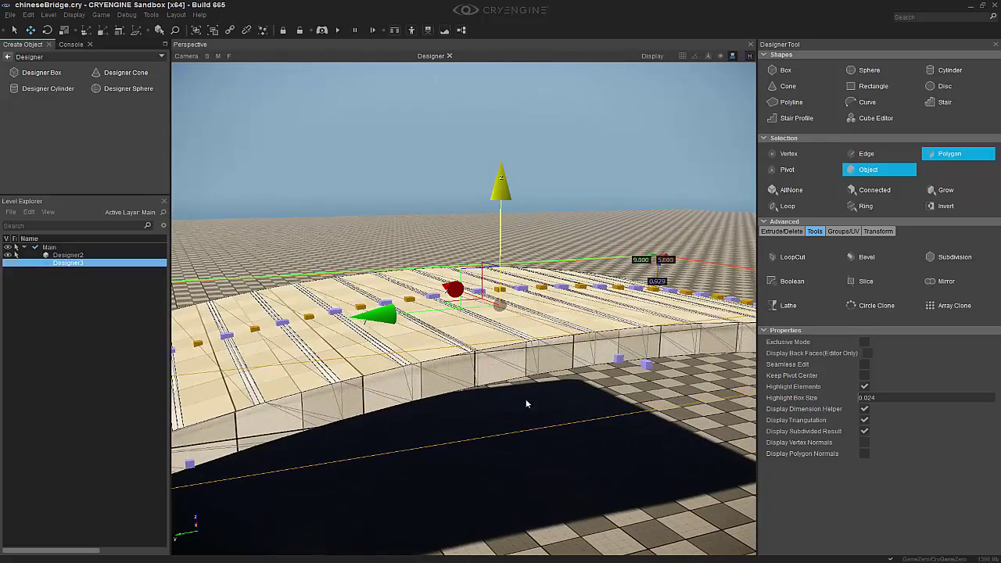
Raise the selected planks slightly with fine snapping, then return to Object mode and deselect.
click(732, 56)
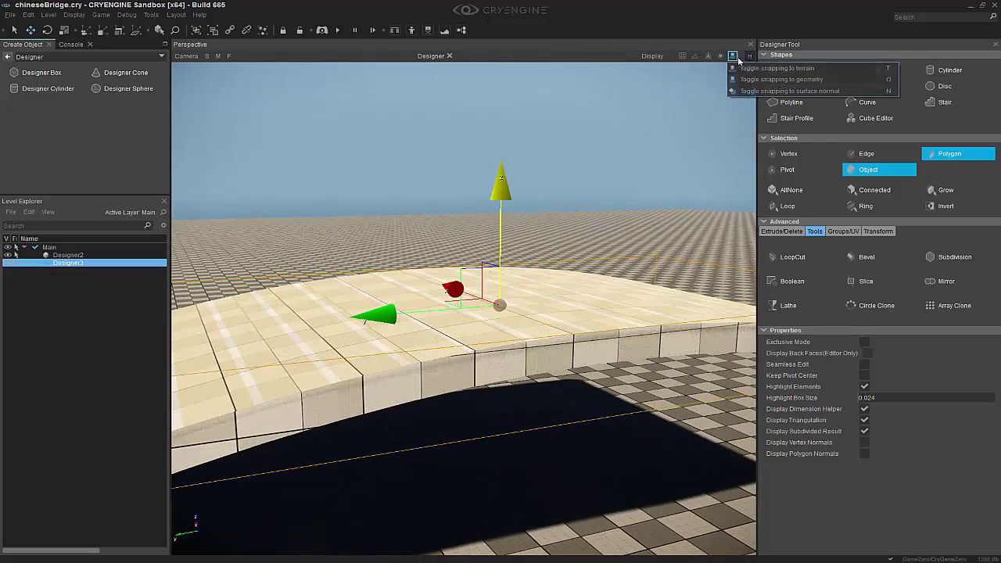
click(502, 223)
drag(499, 221, 502, 219)
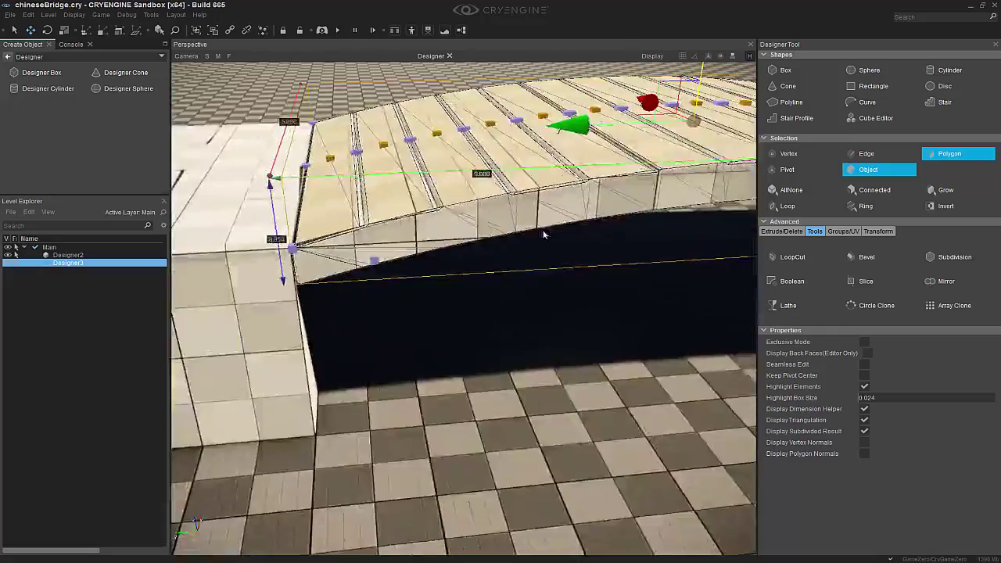
right_drag(504, 225, 431, 169)
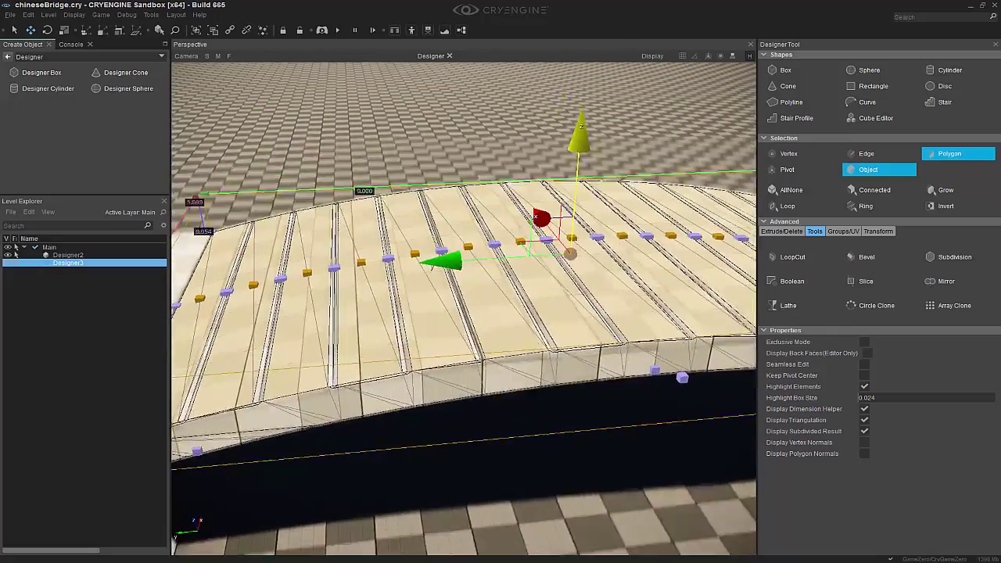
key(3)
scroll(508, 313, down, 5)
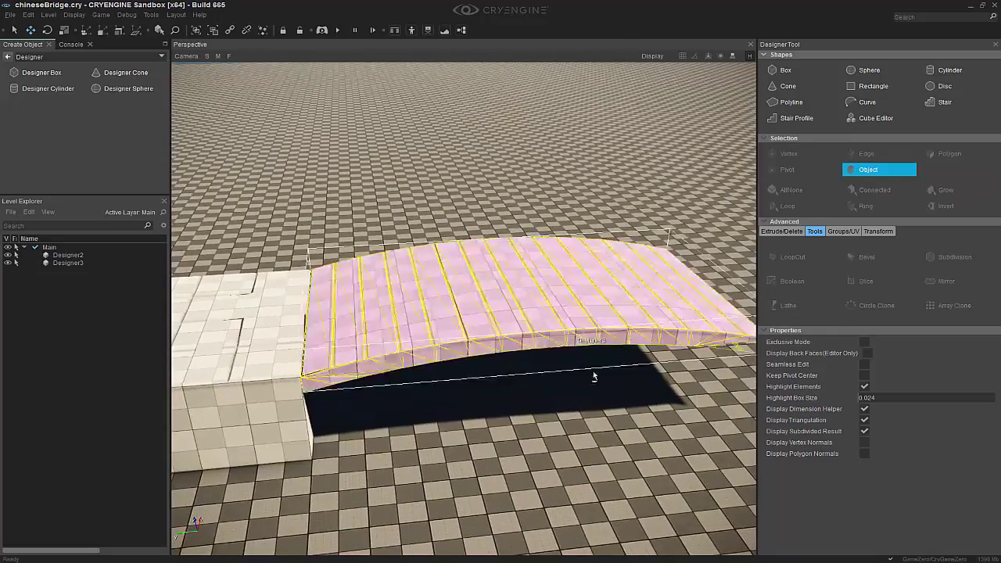
click(552, 528)
mouse_move(551, 528)
right_down()
mouse_move(502, 453)
mouse_move(537, 462)
right_up()
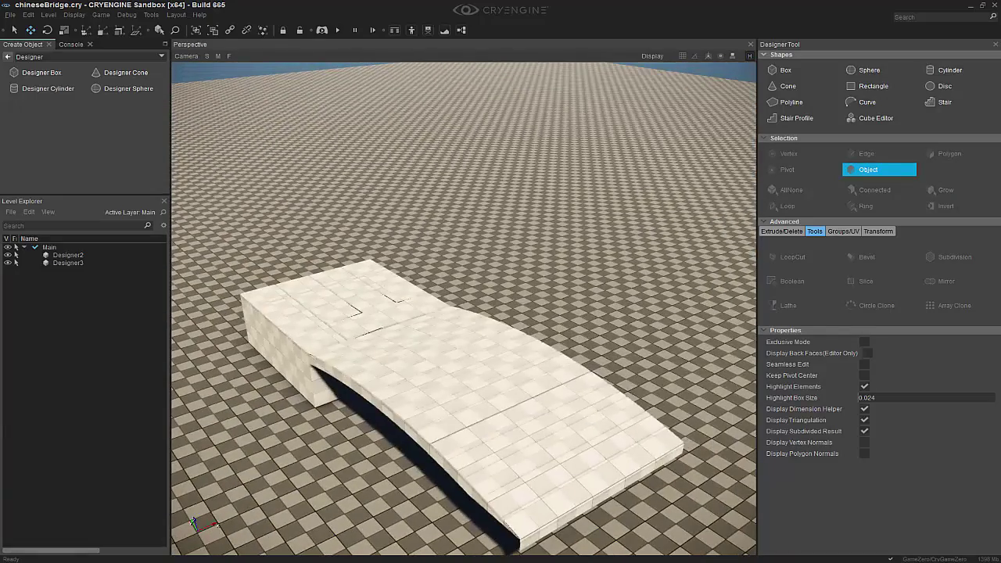
Clone the tiled end block Designer2 to the far end of the bridge as Designer4.
click(329, 321)
mouse_move(328, 320)
right_down()
mouse_move(345, 347)
mouse_move(259, 342)
right_up()
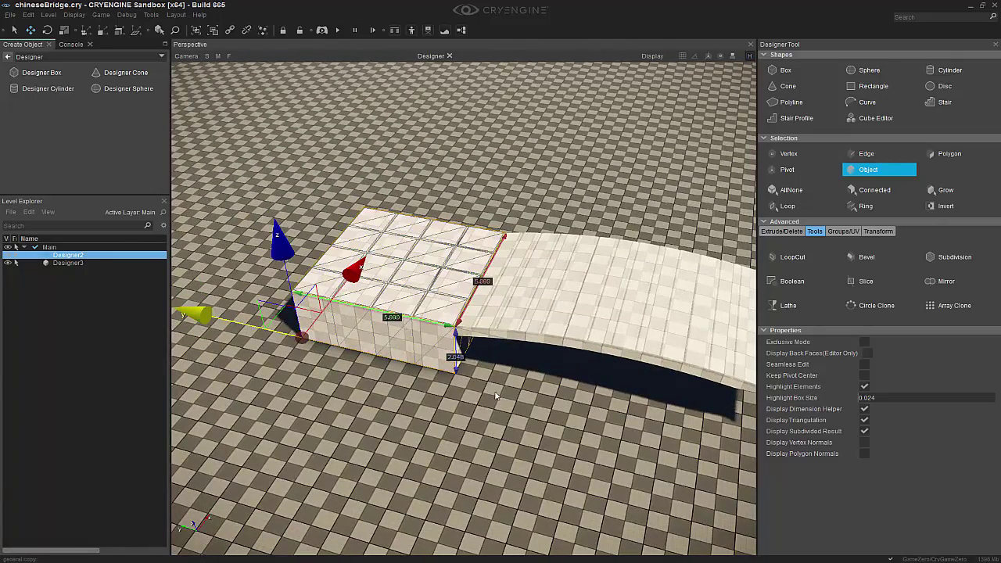
key(ctrl+c)
right_drag(462, 382, 677, 89)
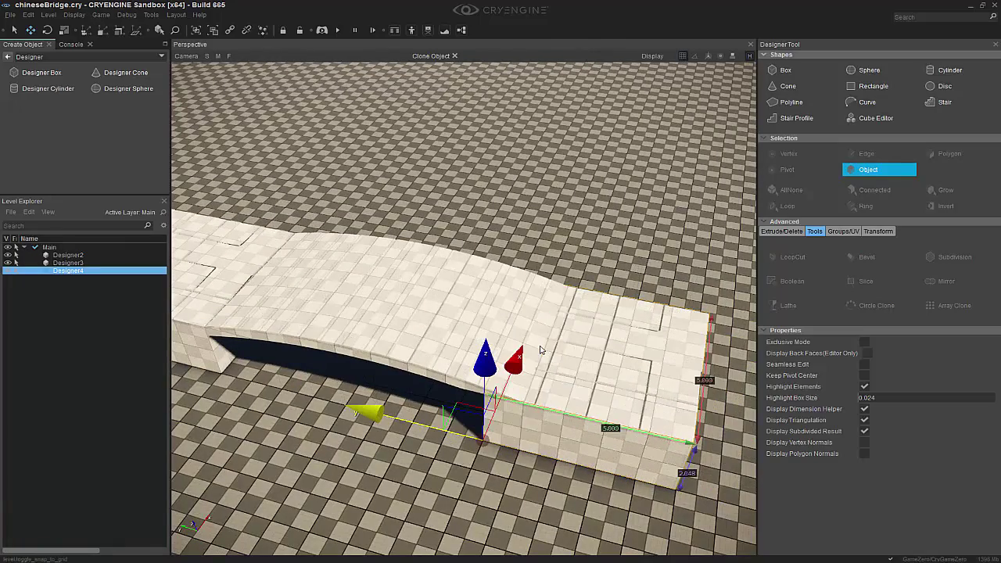
Slide the original end block Designer2 over so it meets the bridge deck.
click(212, 344)
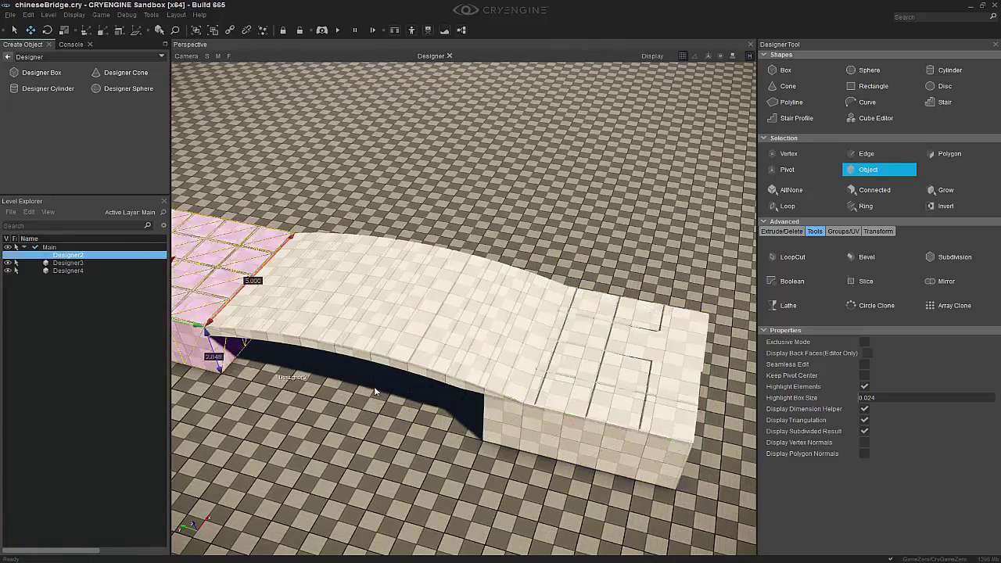
key(z)
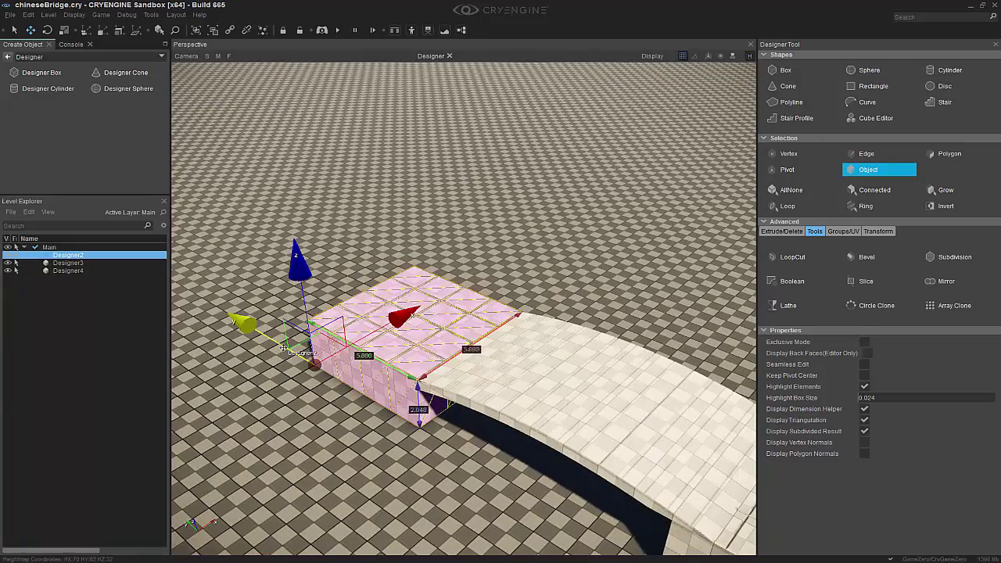
drag(283, 347, 299, 351)
click(316, 414)
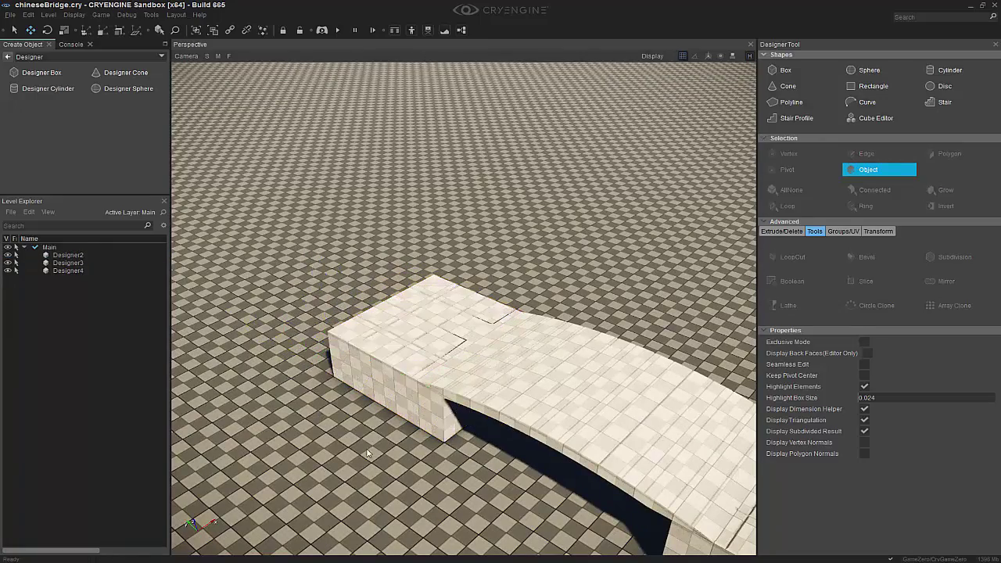
right_drag(316, 413, 403, 474)
mouse_move(516, 466)
right_down()
mouse_move(503, 468)
mouse_move(438, 367)
right_up()
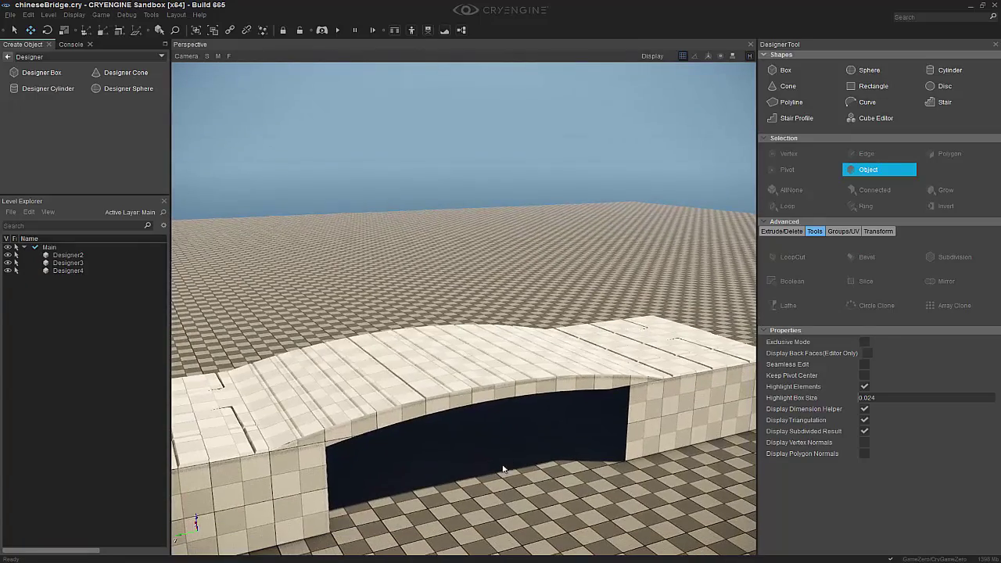
Copy the arched bridge deck and squeeze the copy into a thin arched rail.
click(426, 362)
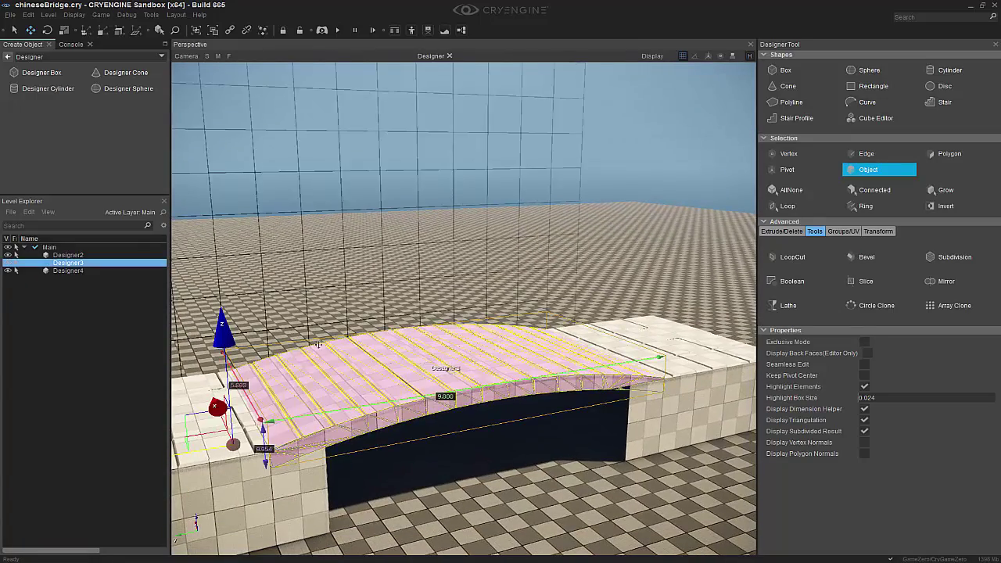
shift+drag(227, 340, 221, 406)
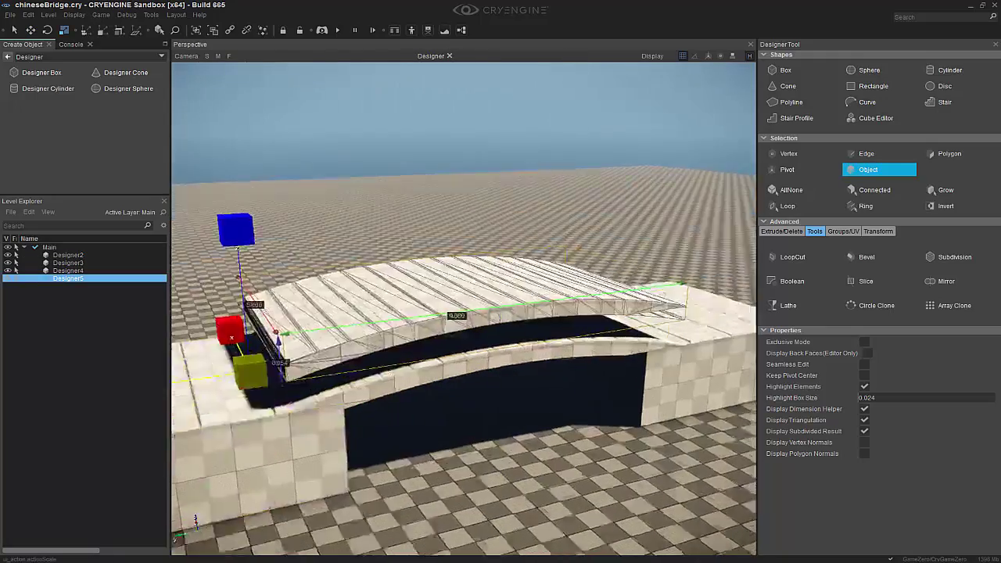
right_drag(221, 406, 297, 427)
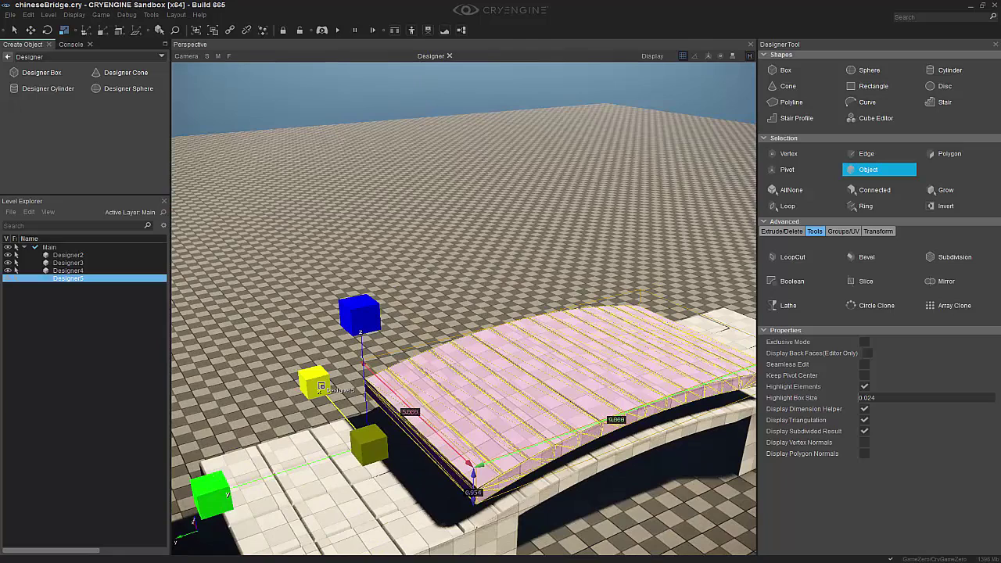
drag(312, 383, 351, 430)
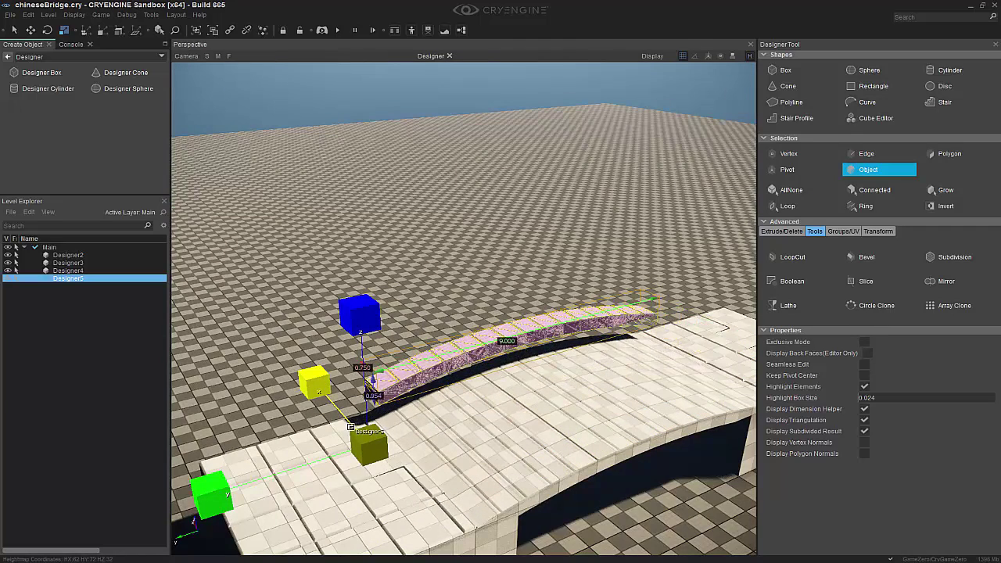
Clone the rail as Designer6 and slide it along X onto the deck's right edge.
key(1)
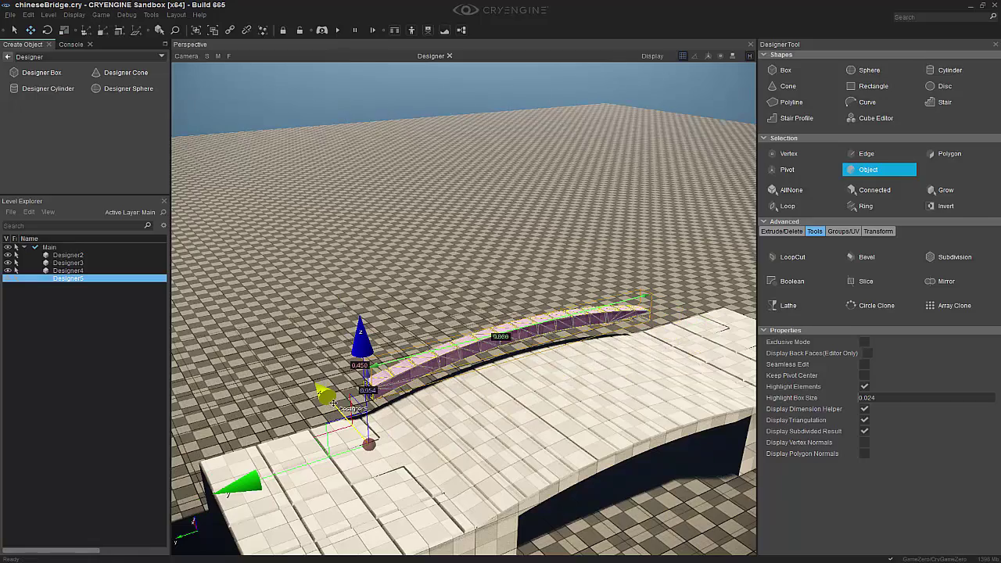
shift+drag(334, 403, 510, 510)
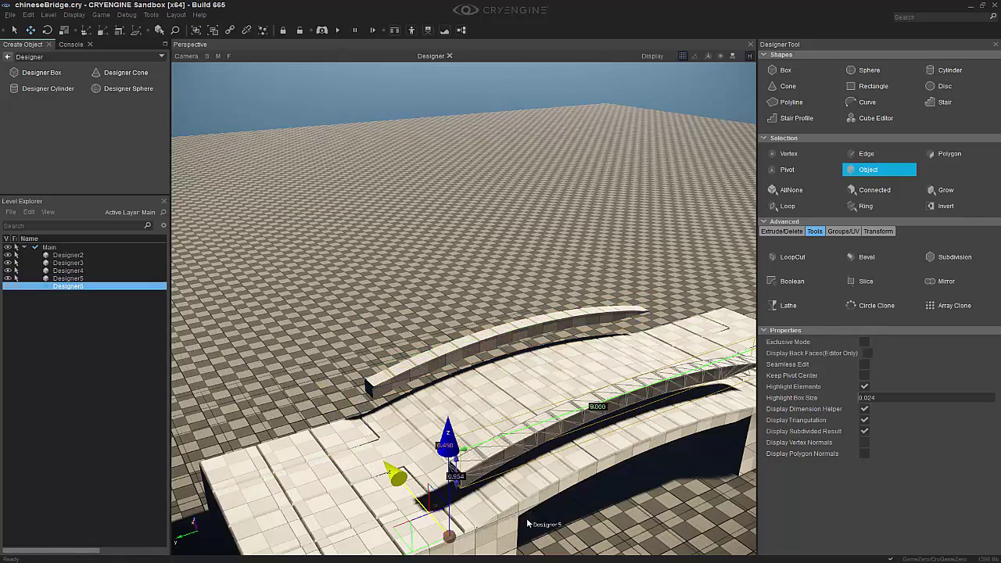
right_drag(520, 519, 520, 518)
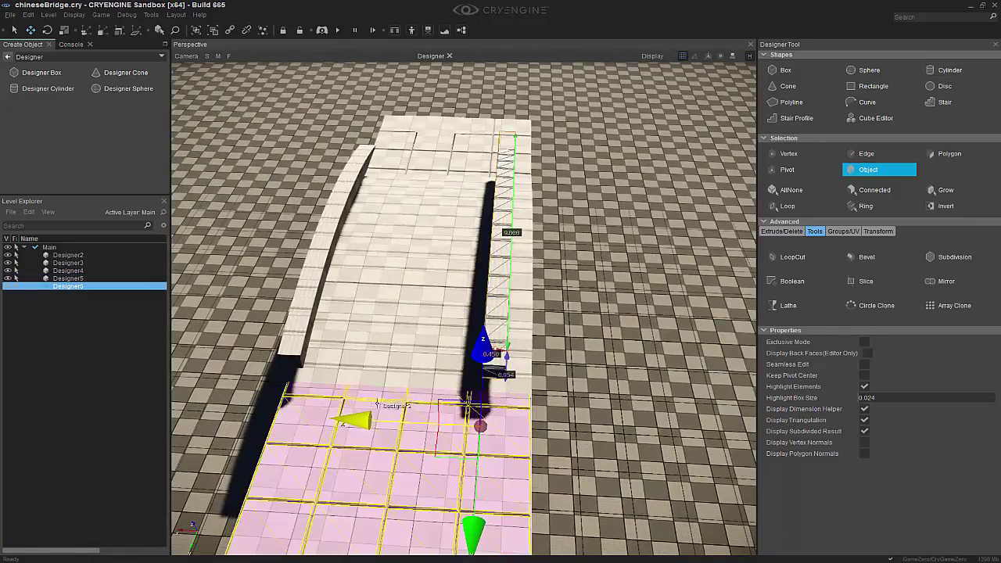
drag(387, 419, 429, 435)
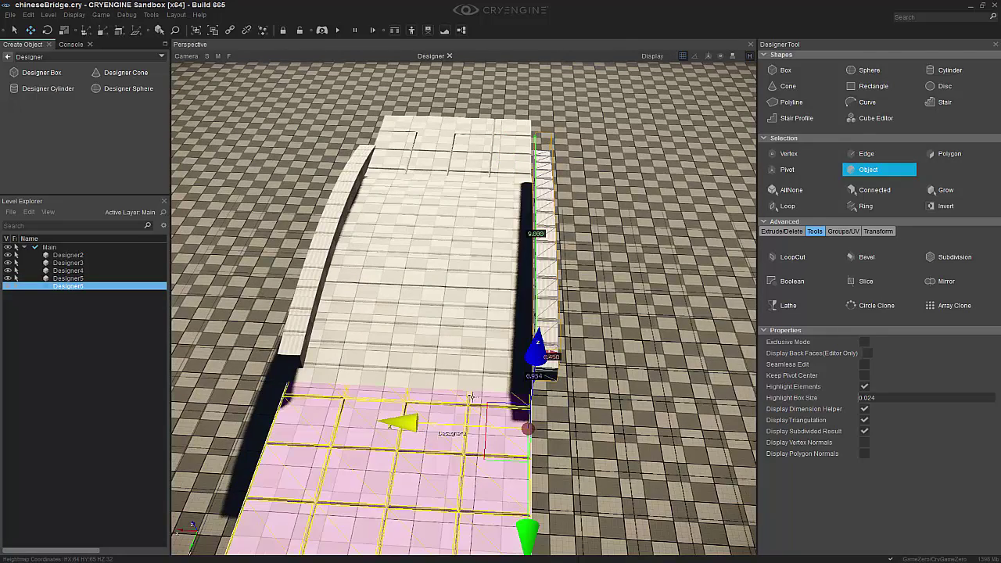
scroll(472, 398, down, 3)
scroll(472, 398, down, 3)
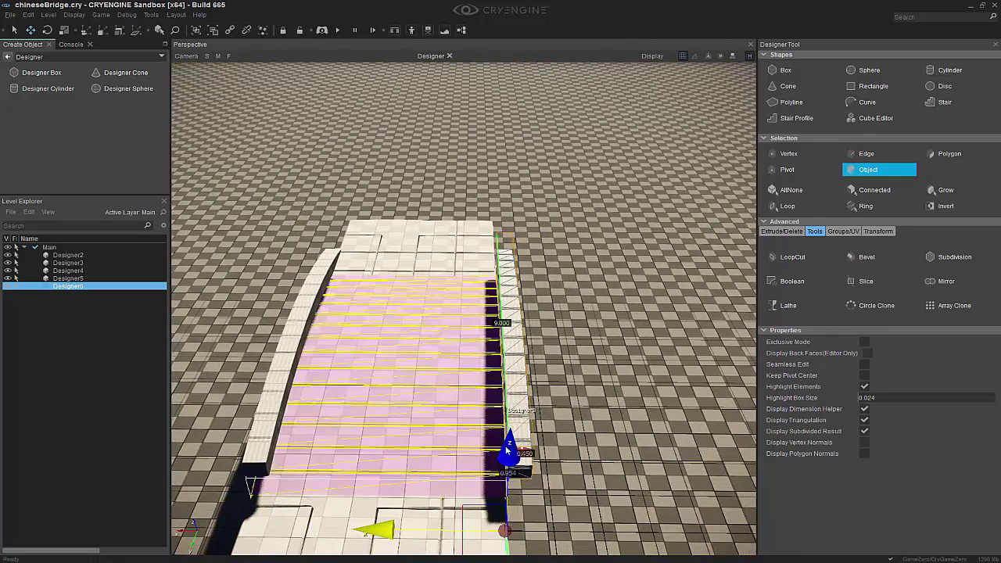
Set grid snap to 0.5 and nudge Designer6 slightly back along X.
click(686, 59)
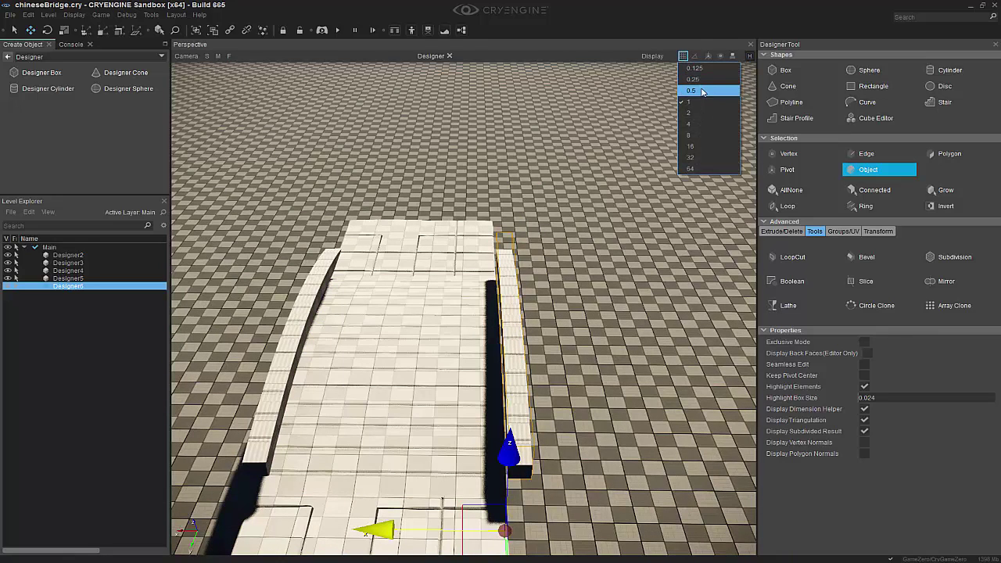
click(683, 89)
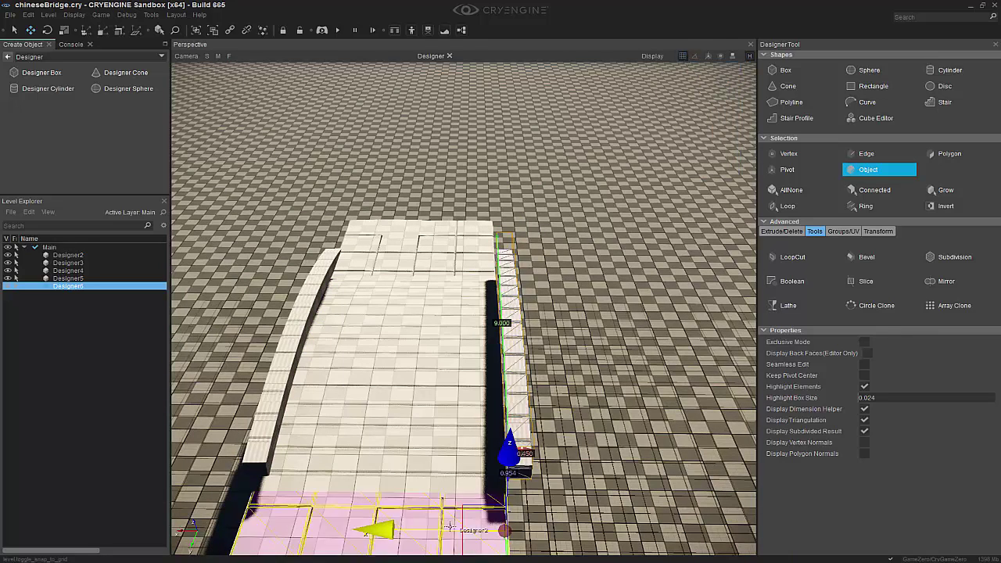
drag(448, 530, 420, 540)
right_drag(420, 540, 500, 532)
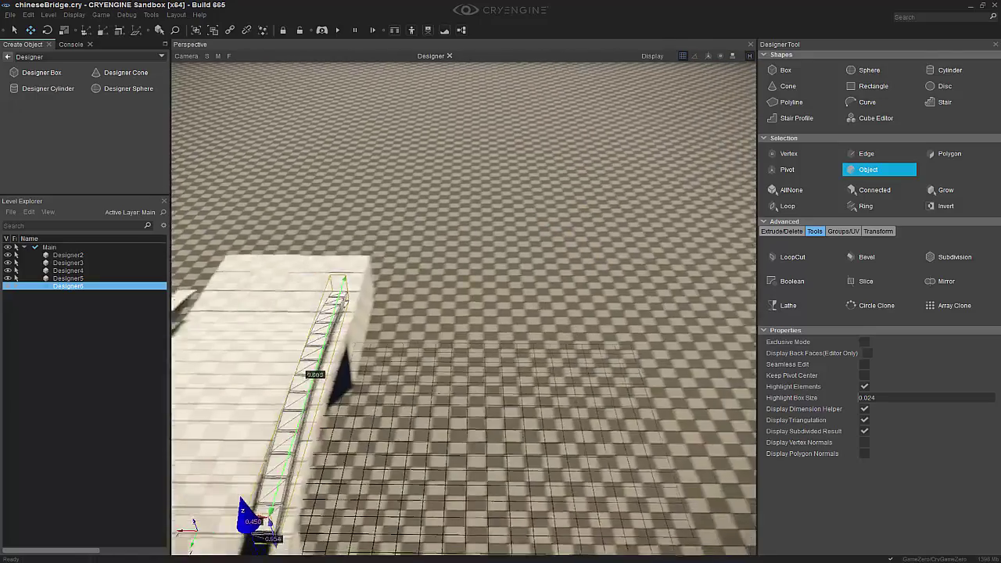
mouse_move(462, 313)
right_down()
mouse_move(191, 524)
mouse_move(469, 375)
right_up()
key(Escape)
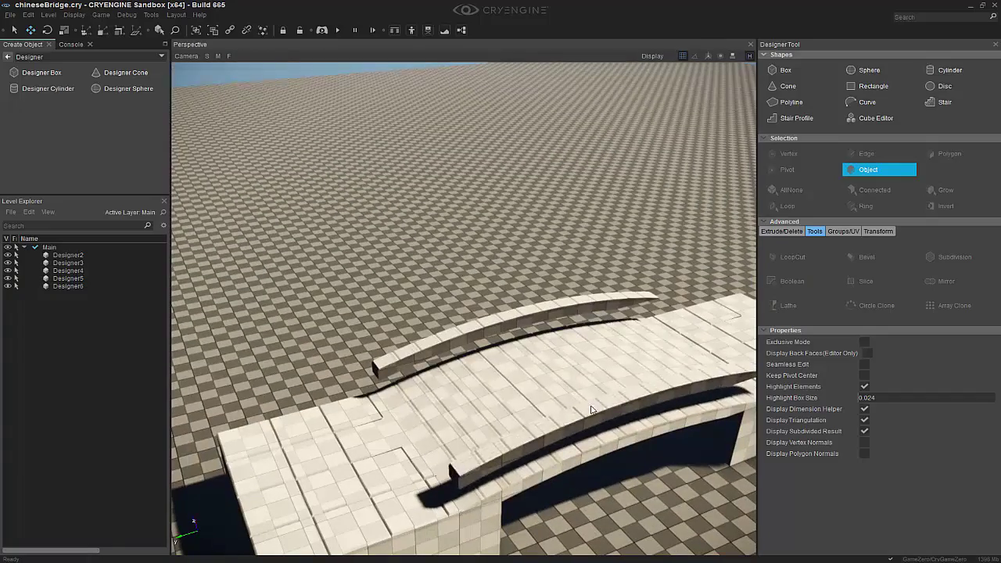
Select both curved rails Designer5 and Designer6 and lift them slightly along Z.
click(514, 368)
ctrl+click(488, 320)
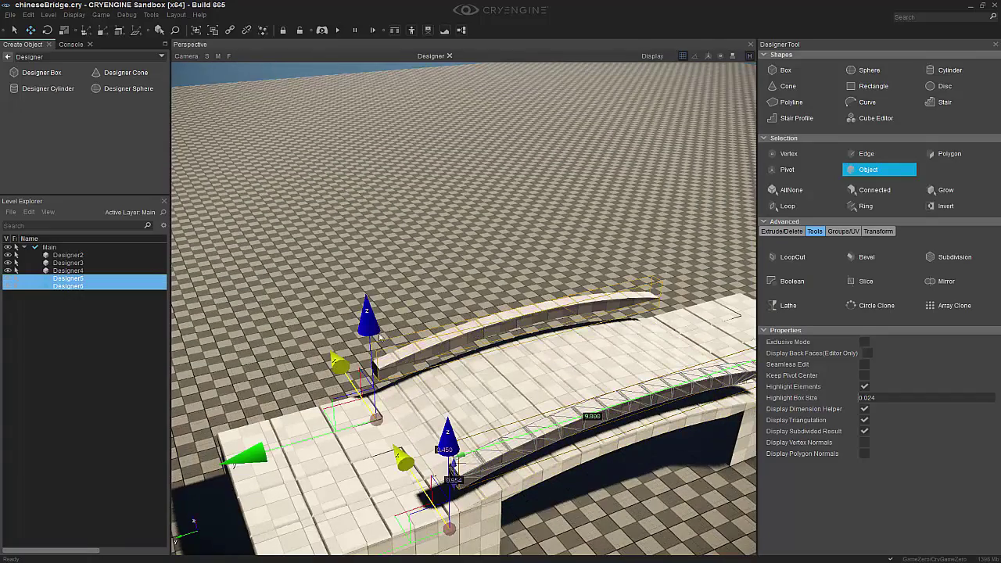
drag(368, 323, 371, 308)
key(Escape)
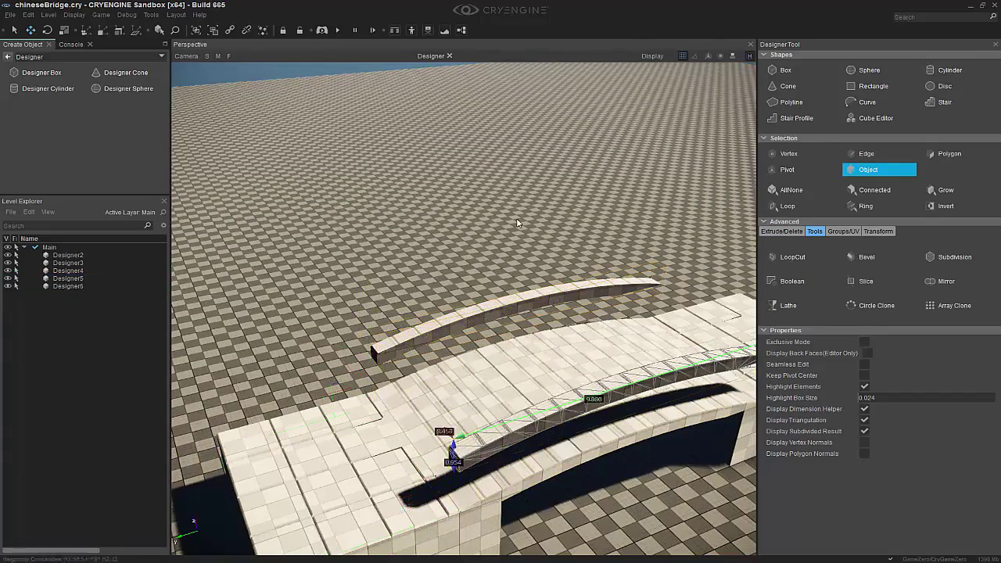
right_drag(371, 307, 586, 285)
right_drag(628, 441, 633, 162)
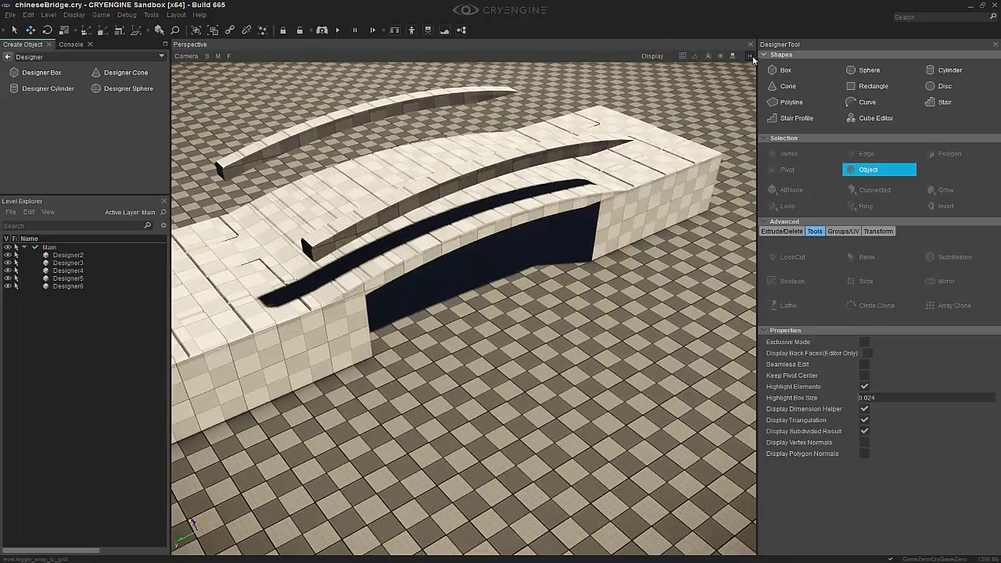
click(732, 55)
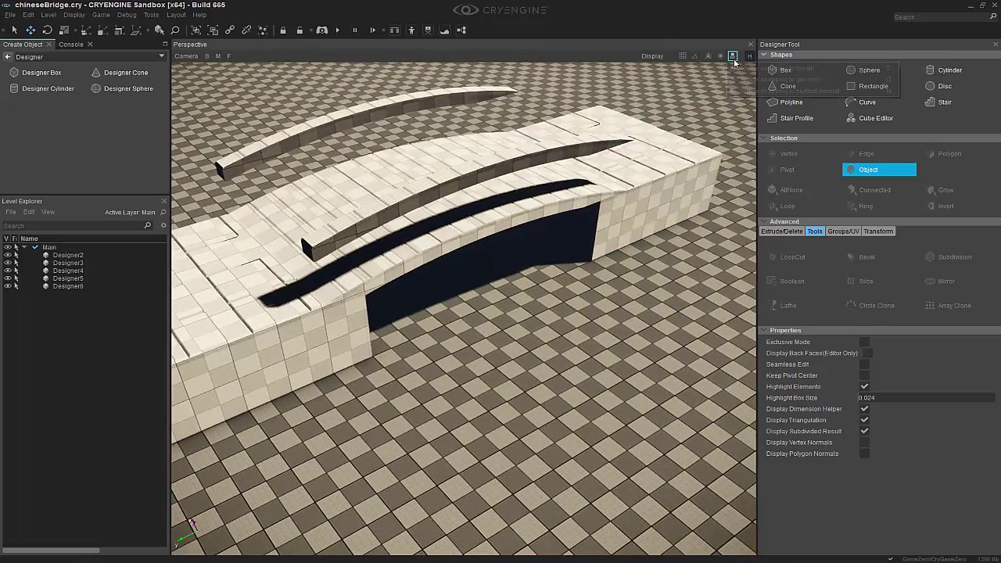
click(776, 68)
Draw a small square Designer Box base beside the bridge and raise it into a tall post.
right_drag(495, 237, 426, 334)
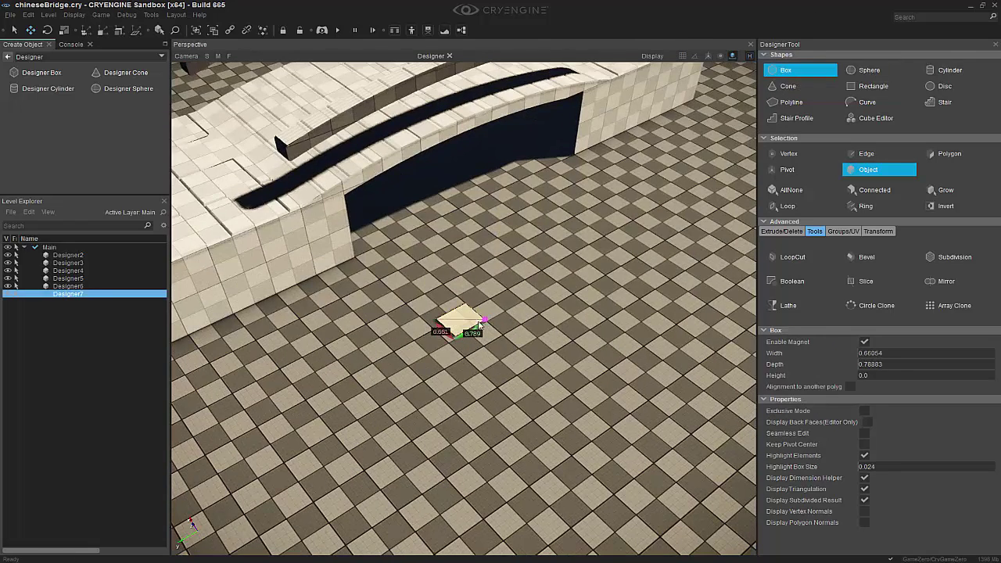
click(477, 311)
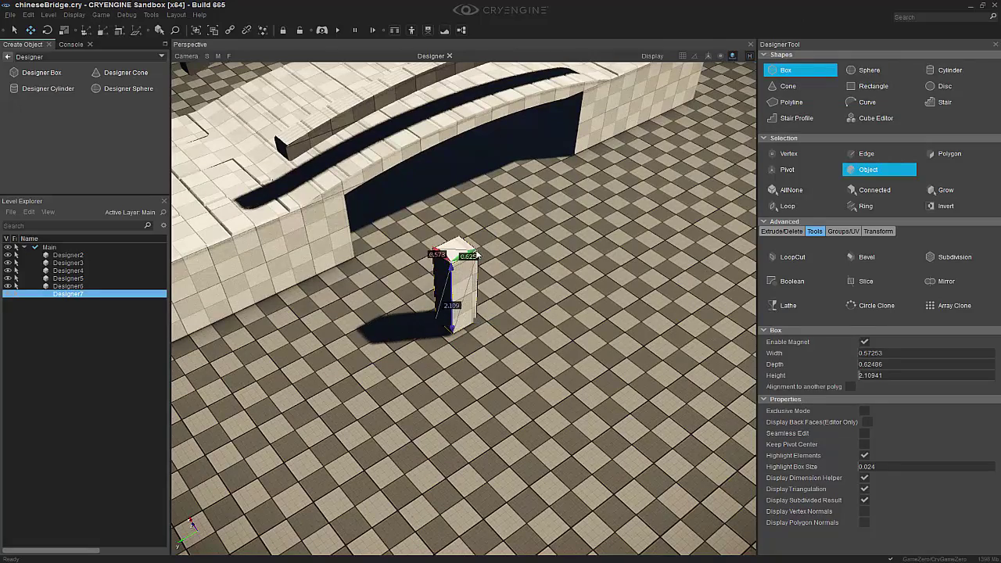
scroll(556, 300, up, 3)
scroll(556, 300, up, 3)
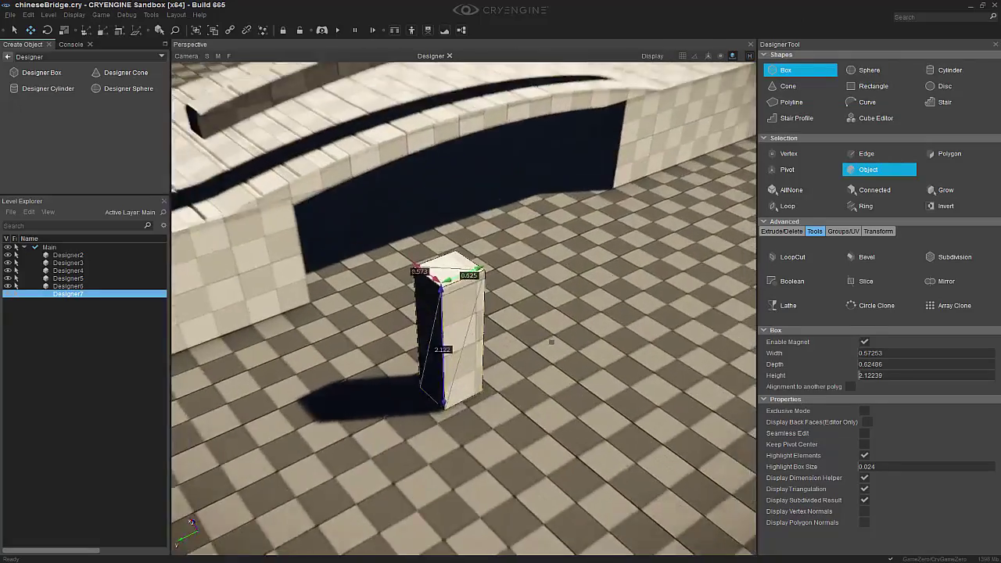
scroll(556, 300, up, 3)
scroll(557, 300, up, 3)
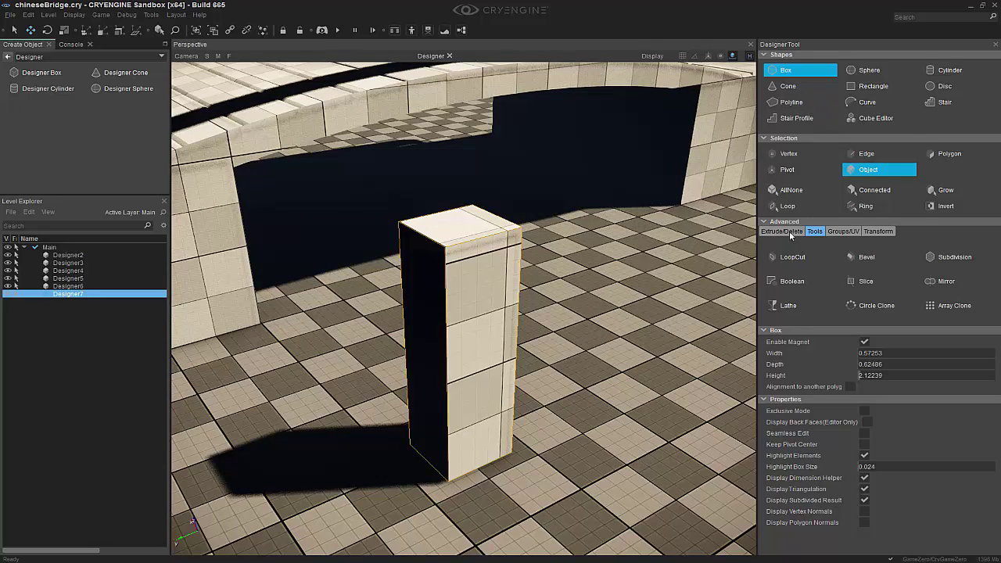
Extrude the post's top face upward, toggling geometry snapping along the way.
click(788, 233)
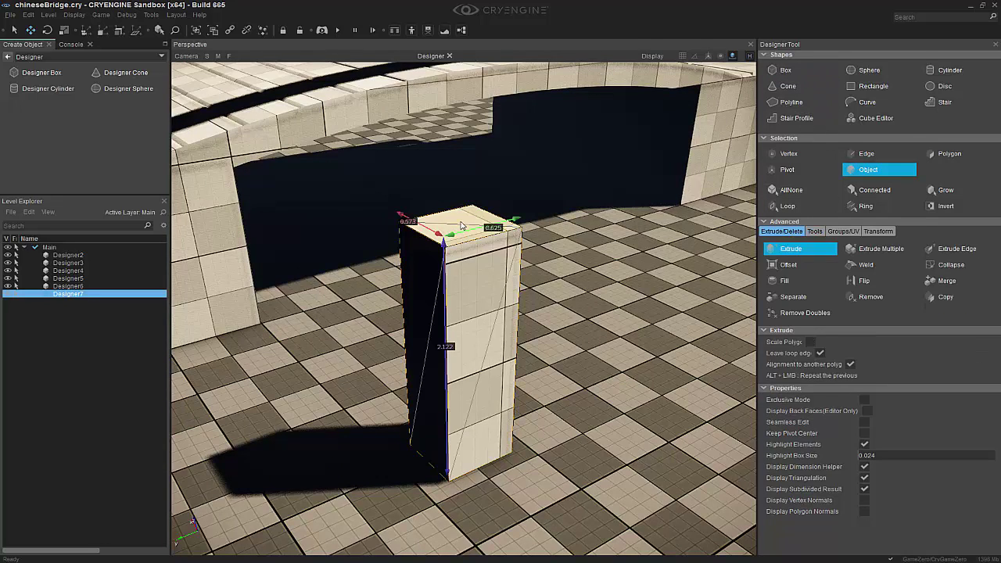
drag(462, 226, 475, 236)
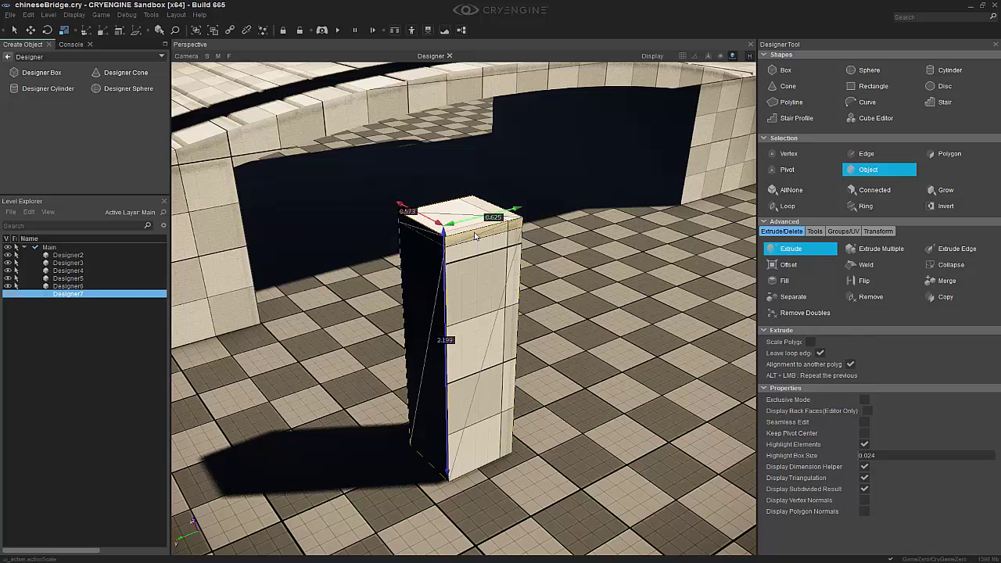
click(950, 153)
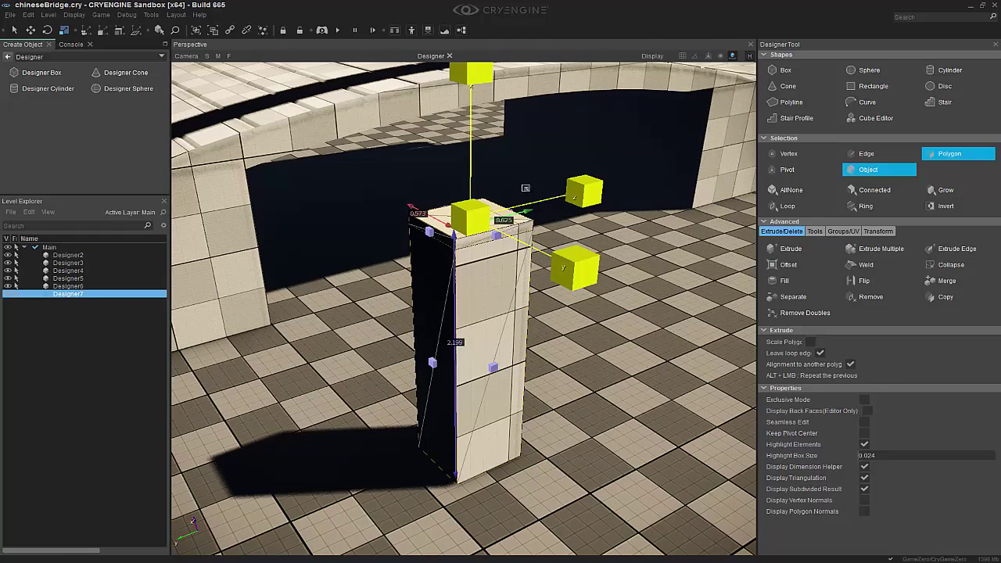
click(733, 56)
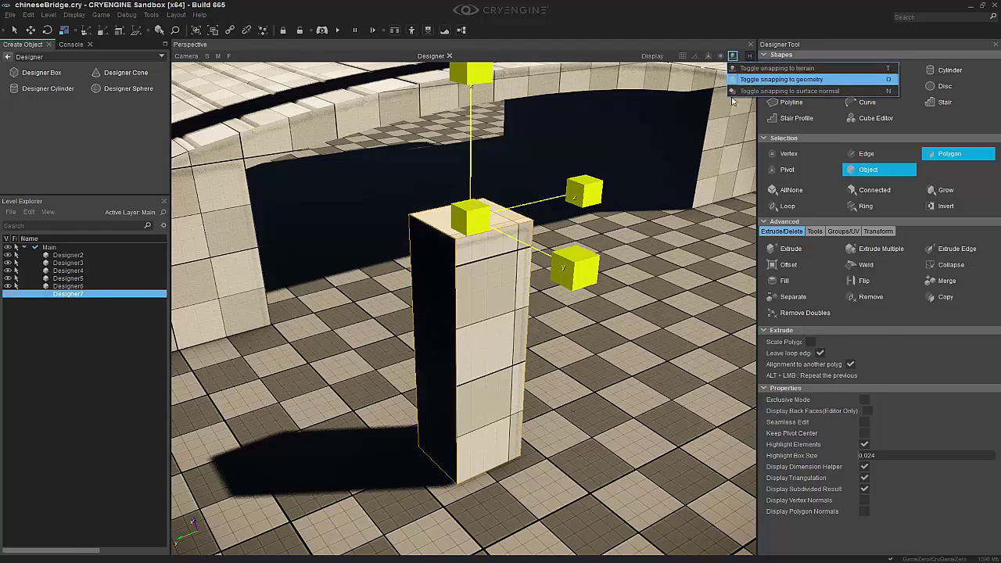
click(774, 79)
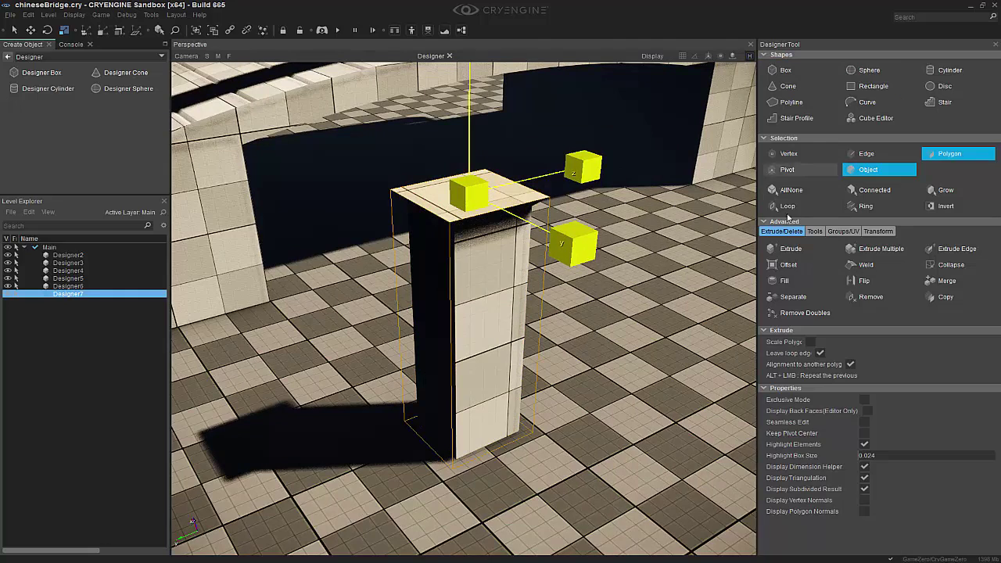
click(793, 249)
mouse_move(463, 190)
mouse_down()
mouse_move(479, 145)
mouse_move(507, 136)
mouse_up()
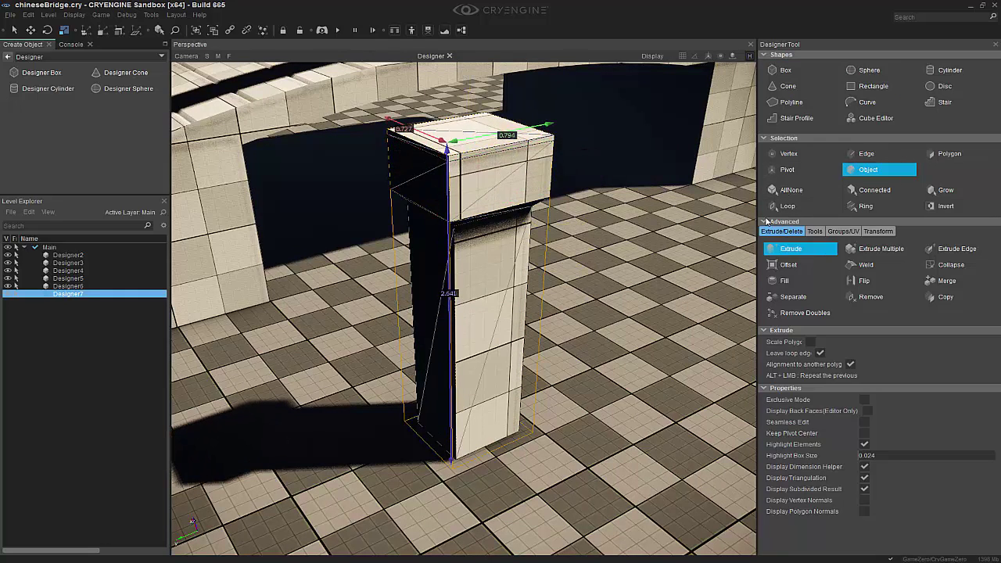
Extrude the top face into a new block and flare it outward into a taper.
click(950, 154)
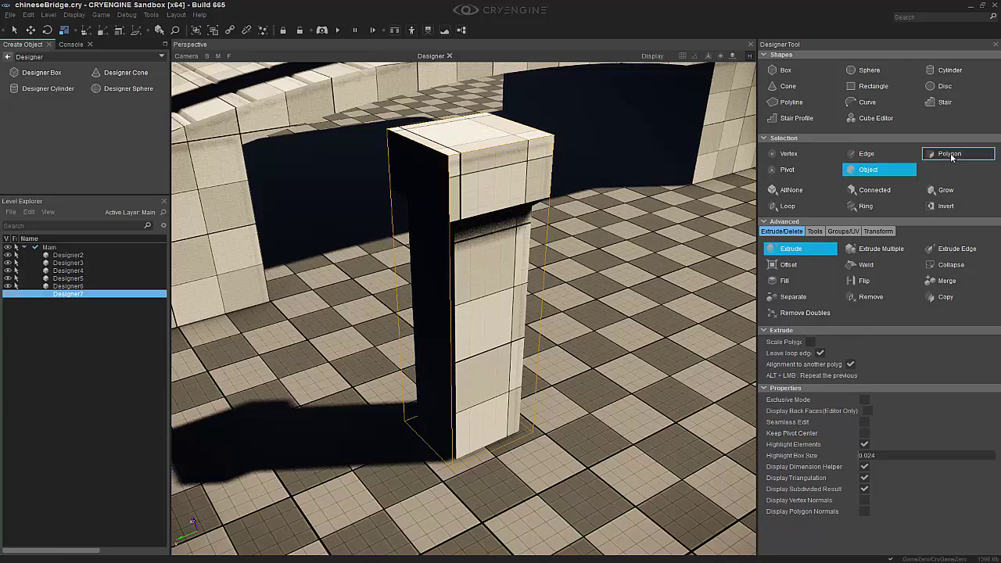
click(490, 133)
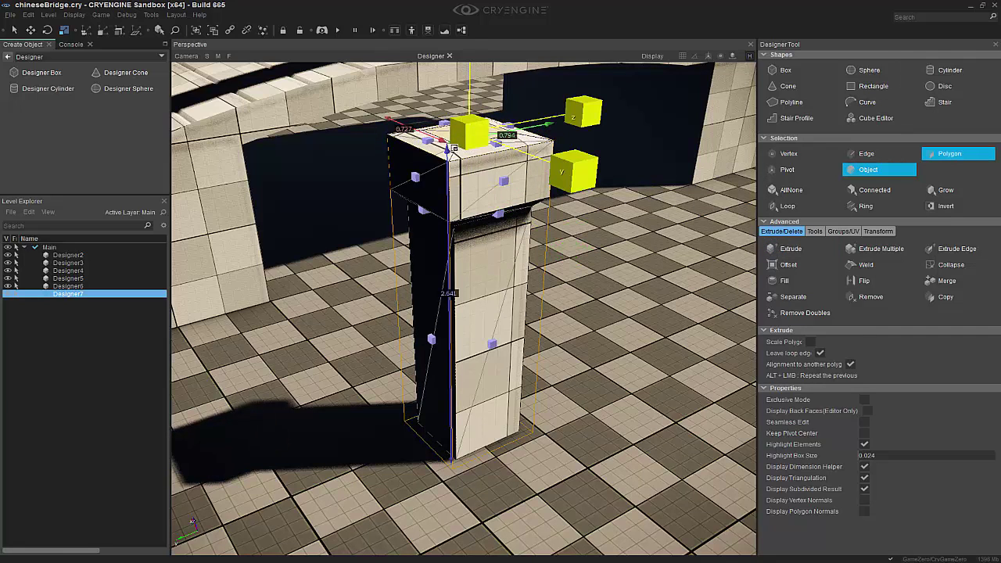
click(802, 248)
drag(469, 130, 470, 94)
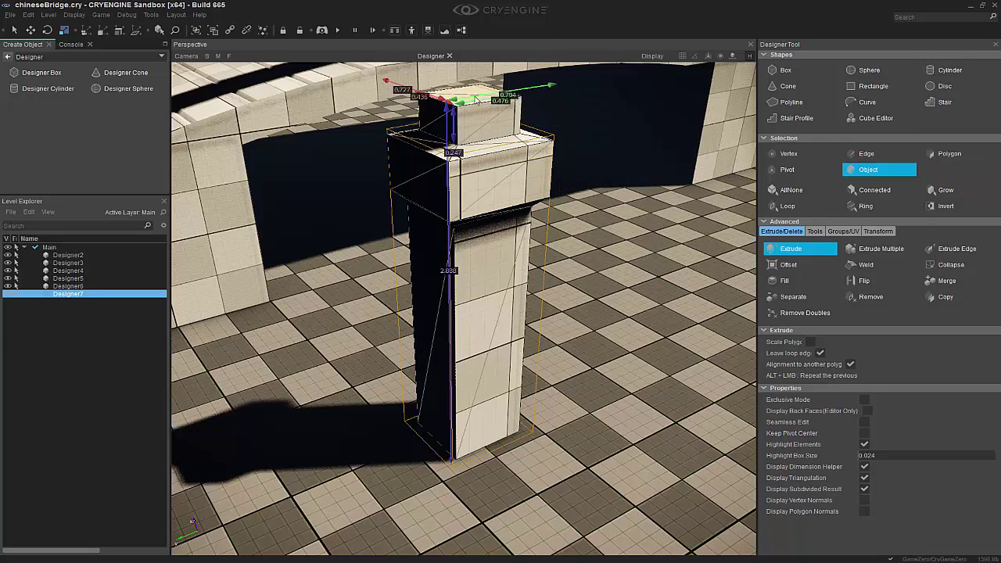
click(953, 154)
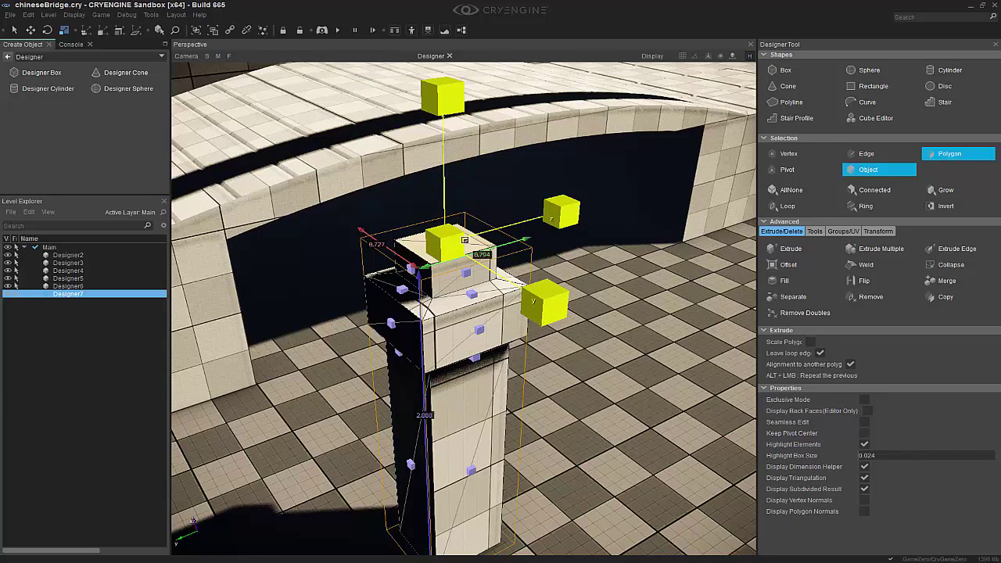
drag(442, 243, 447, 236)
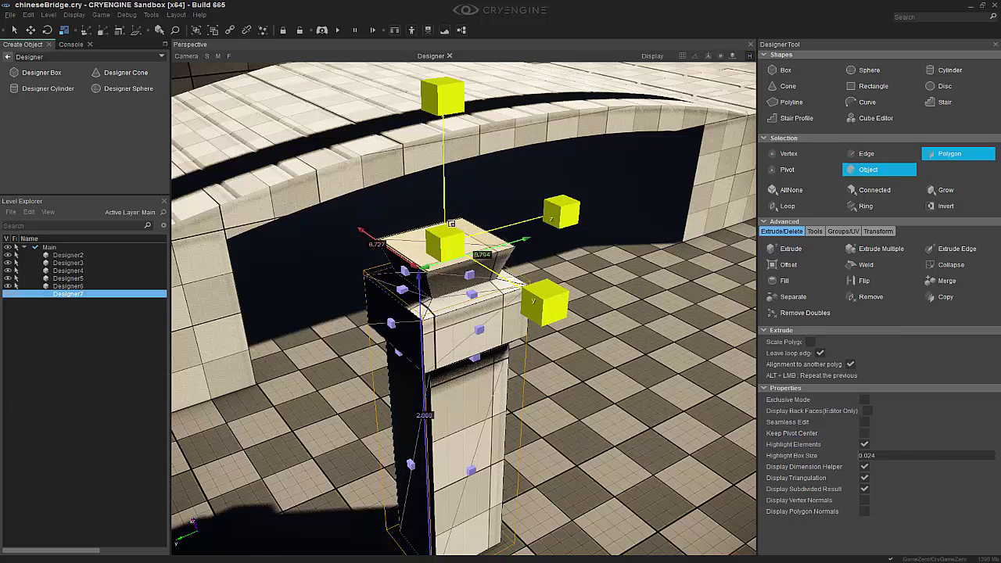
Extrude a cap block on top and shrink its top face inward to bevel it.
click(791, 248)
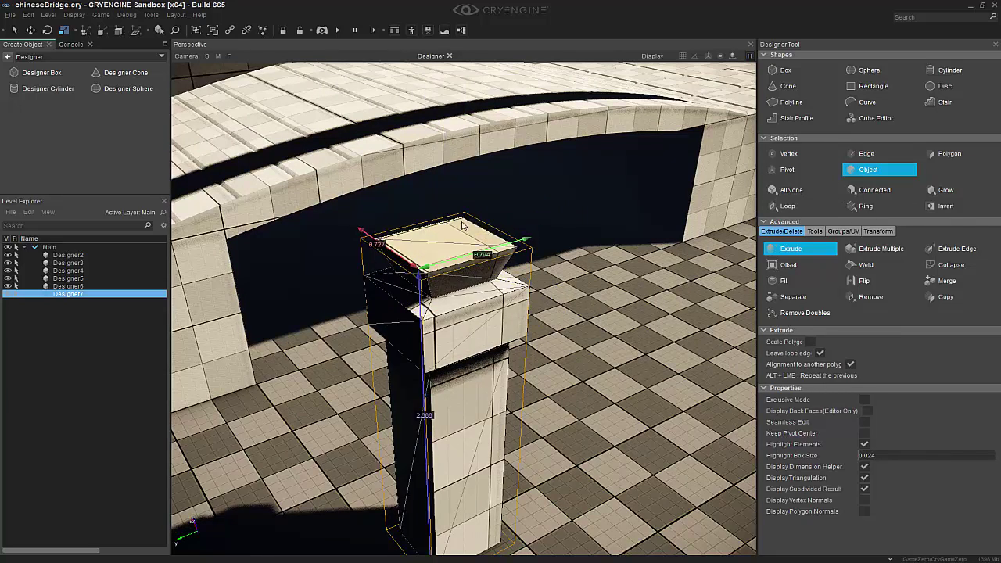
mouse_move(461, 232)
mouse_down()
mouse_move(466, 197)
mouse_move(476, 208)
mouse_up()
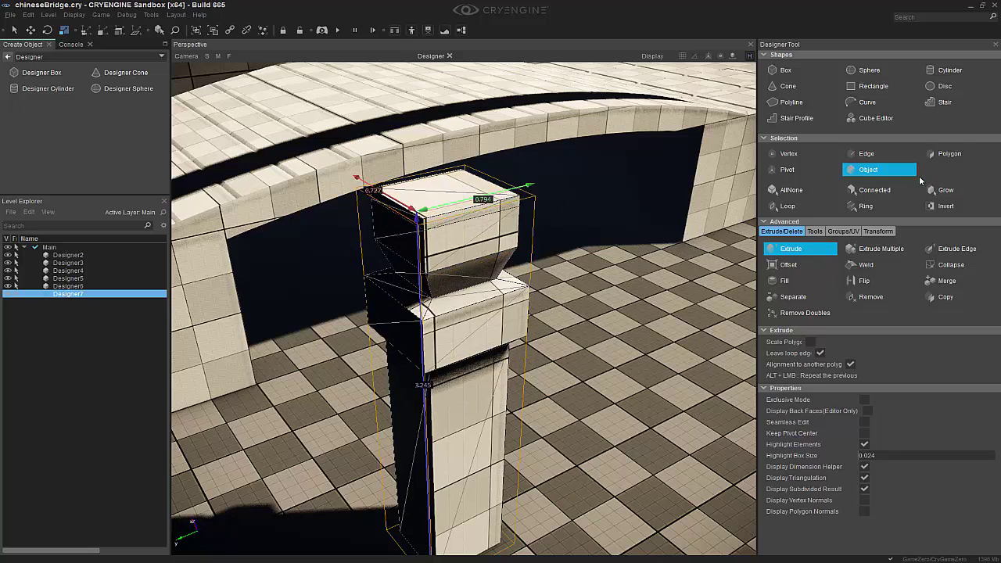
click(949, 154)
click(456, 188)
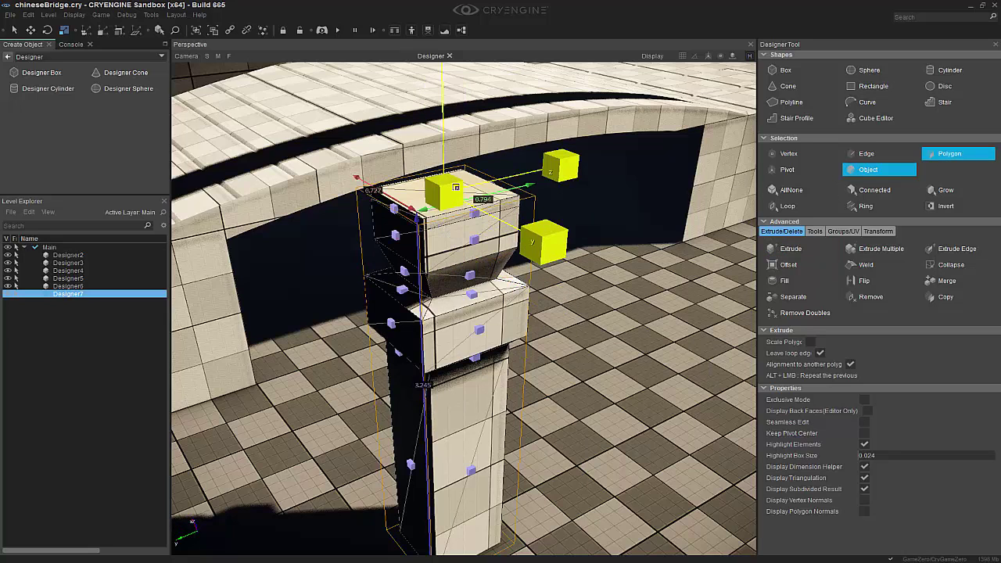
drag(435, 188, 434, 197)
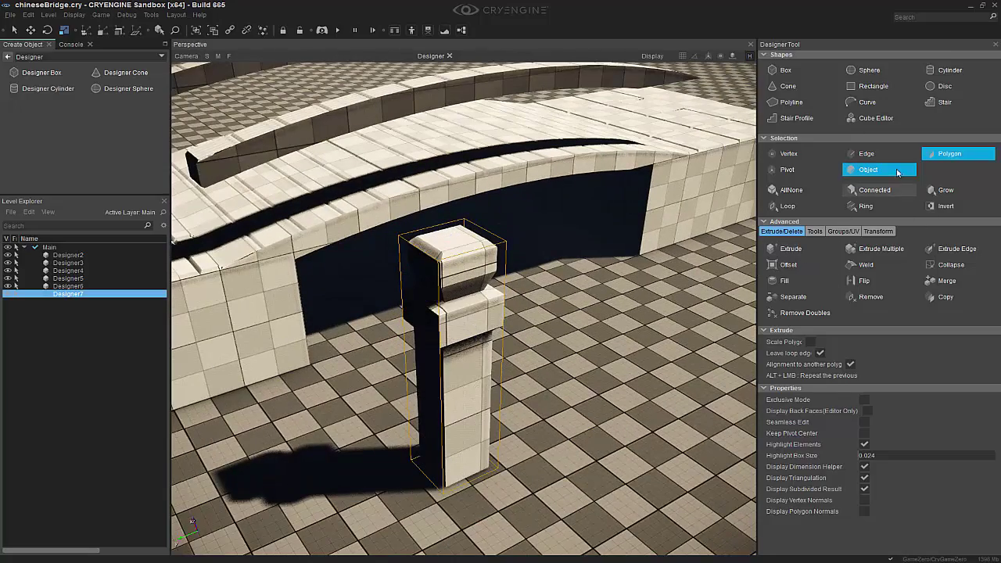
Move the Designer7 post onto the tiled end block corner at the bridge entrance.
click(898, 178)
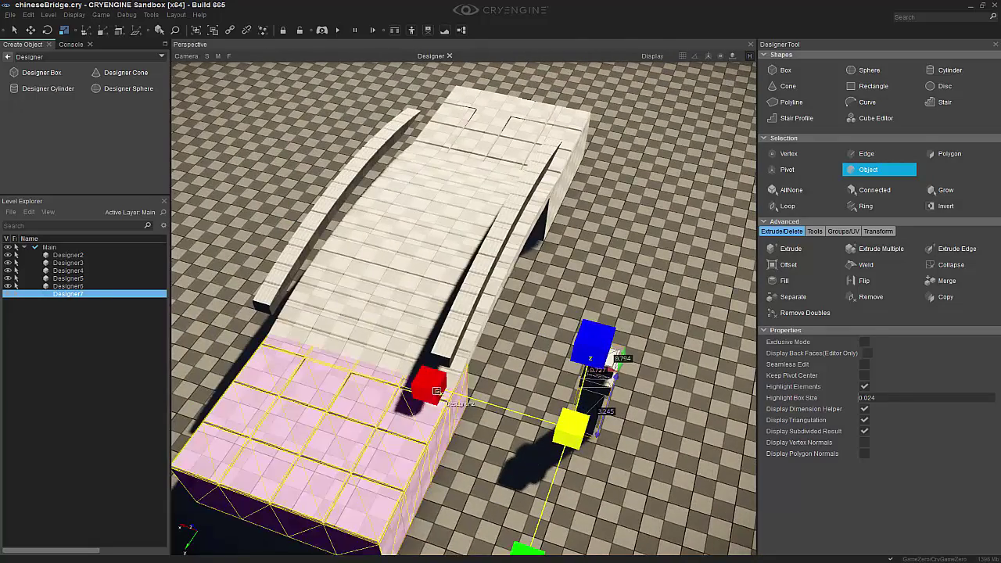
alt+middle_drag(456, 371, 577, 353)
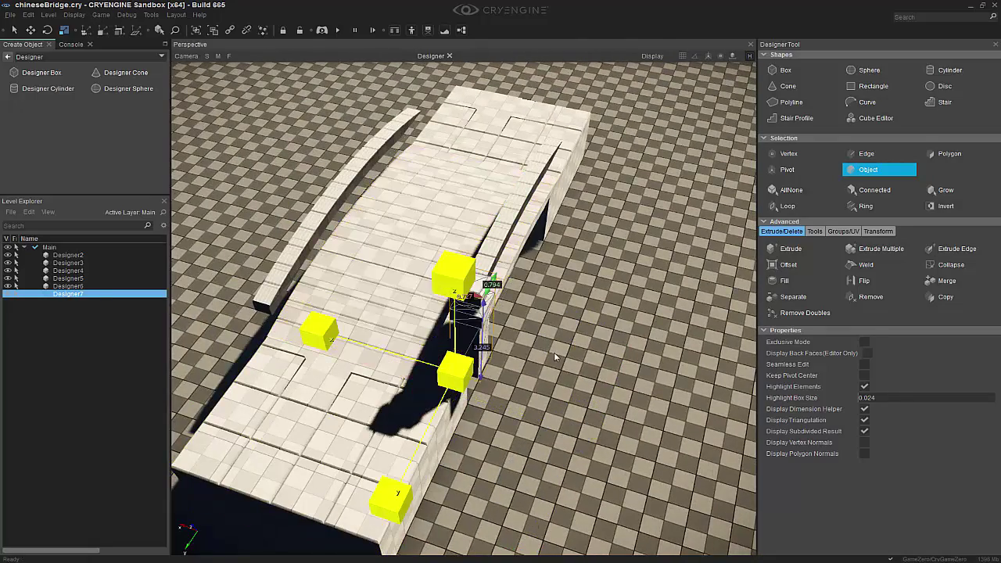
right_drag(561, 345, 561, 345)
drag(258, 366, 233, 349)
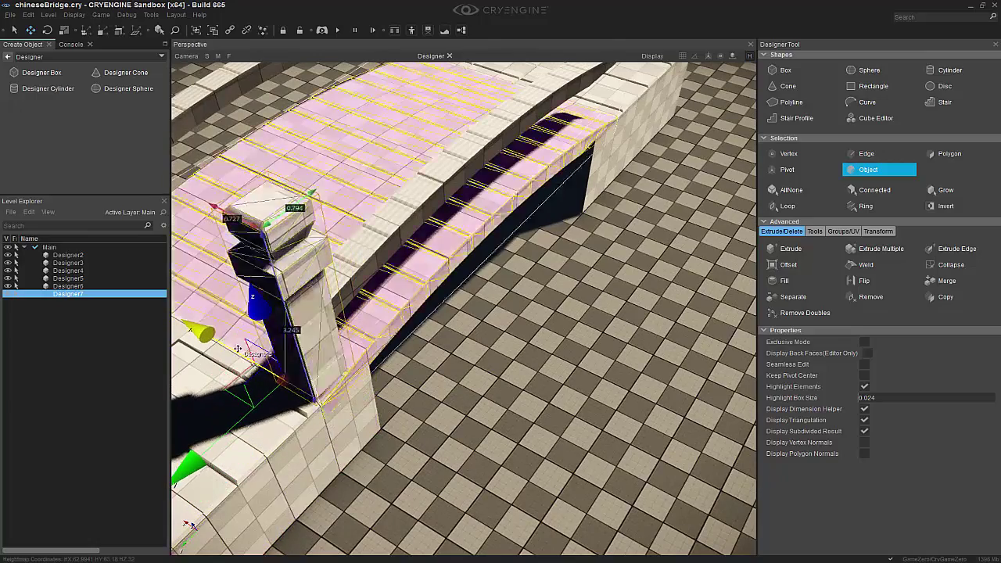
right_drag(237, 348, 236, 349)
right_drag(362, 348, 361, 348)
key(4)
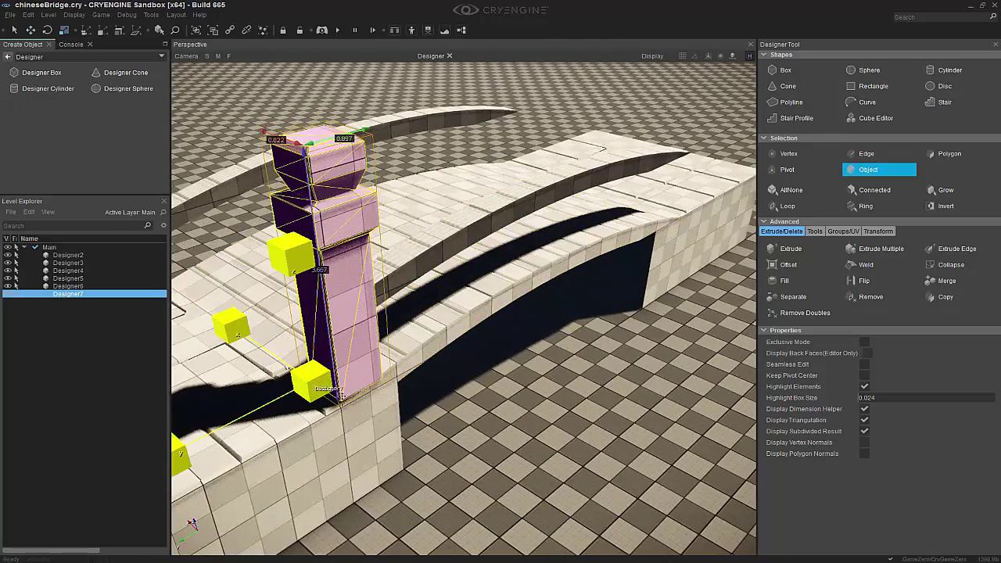
key(1)
right_drag(308, 379, 364, 412)
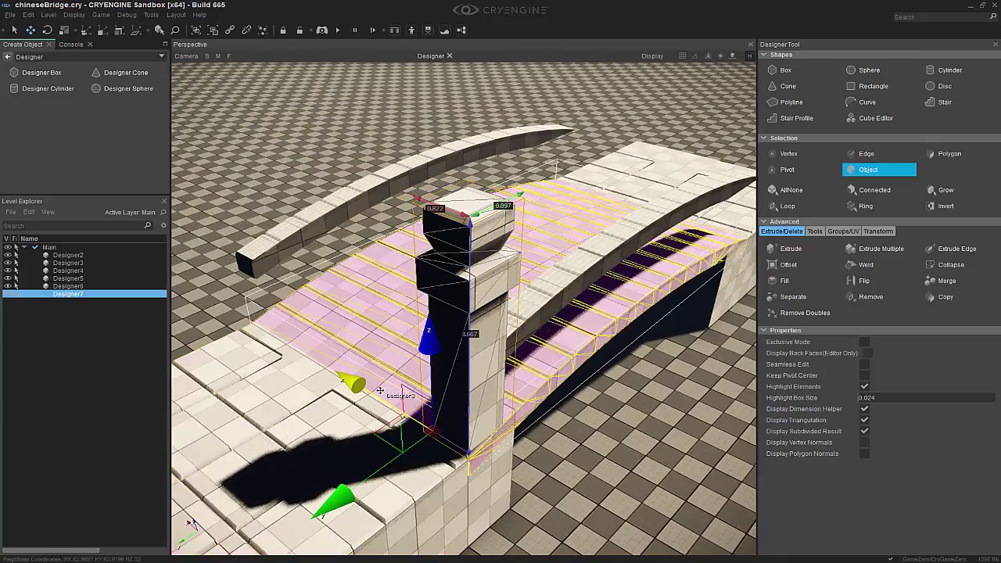
Raise the curved rail and Shift-drag clone a third rail below it.
right_drag(383, 389, 383, 390)
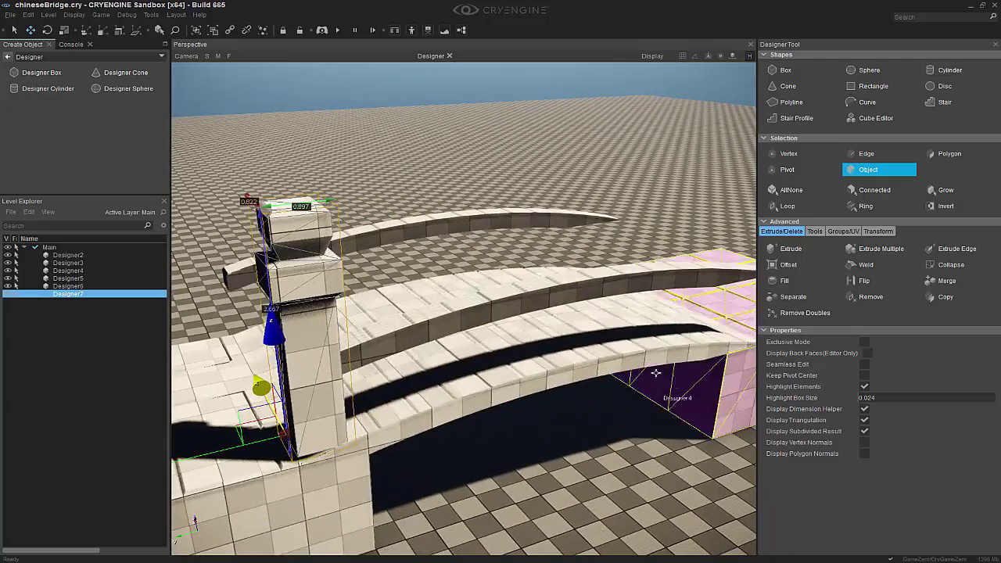
click(470, 289)
drag(292, 372, 283, 333)
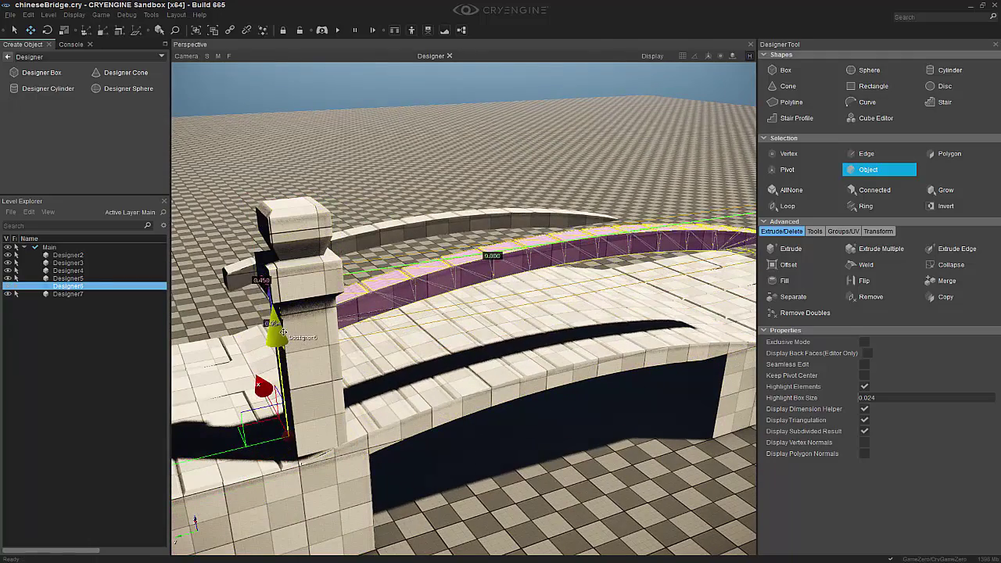
shift+drag(283, 333, 285, 395)
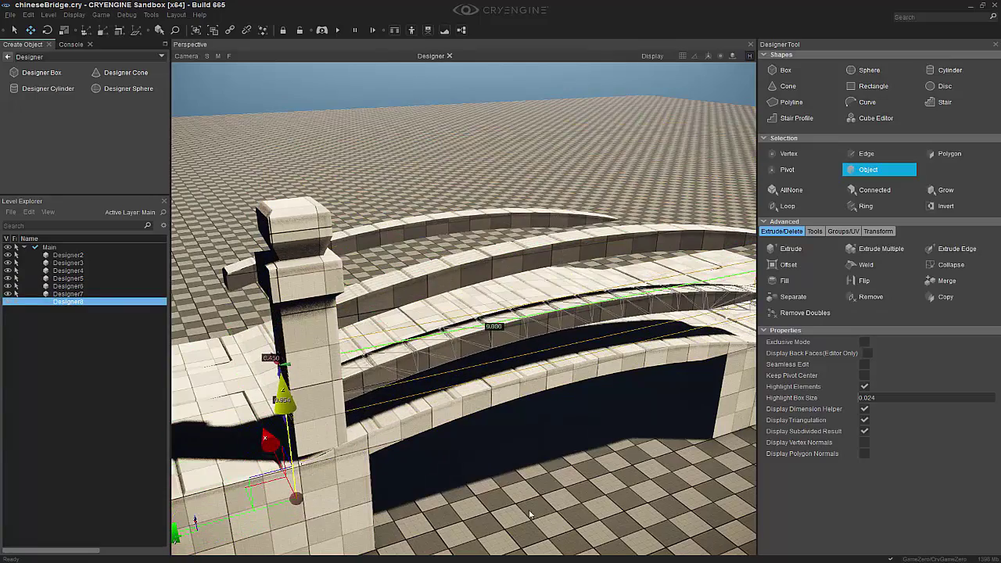
right_drag(530, 514, 594, 508)
Lower the banister post slightly and place a copy on the far end block.
click(383, 399)
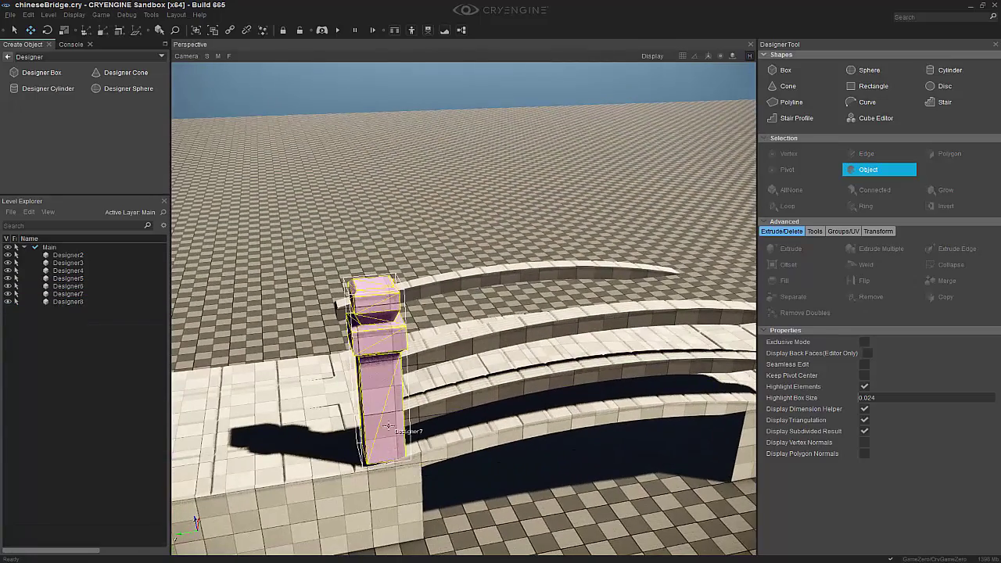
click(388, 426)
drag(358, 349, 311, 442)
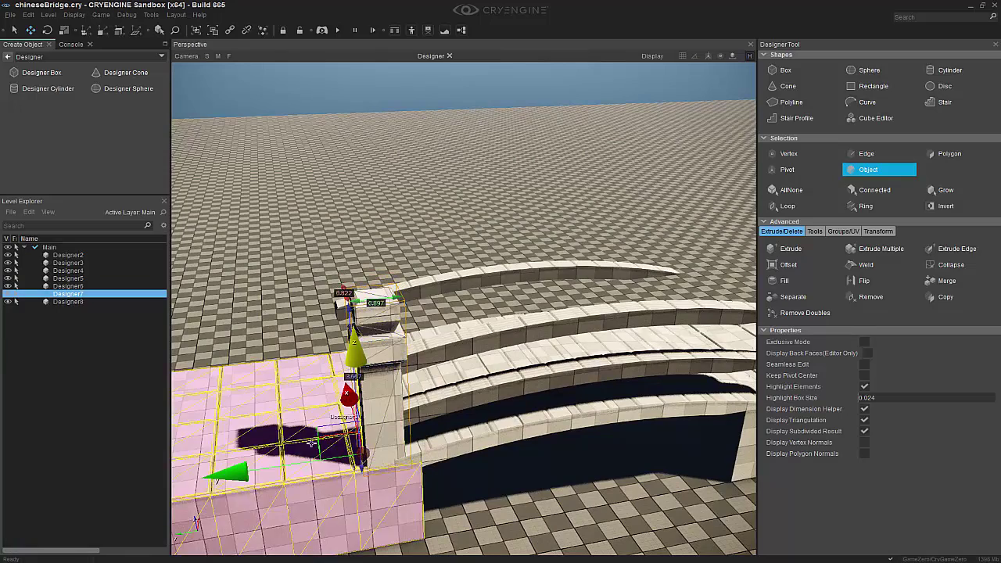
key(ctrl+d)
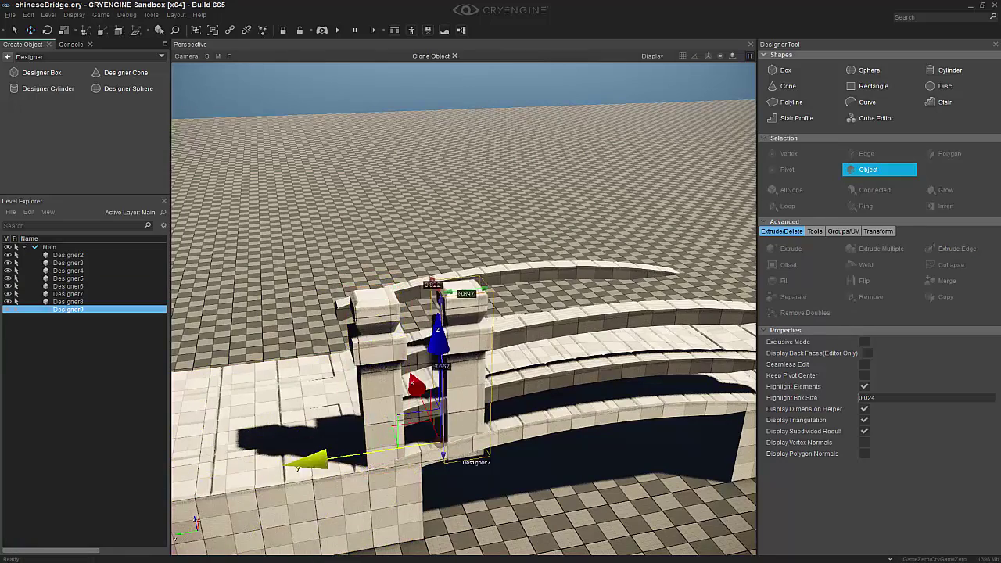
alt+middle_drag(289, 465, 508, 458)
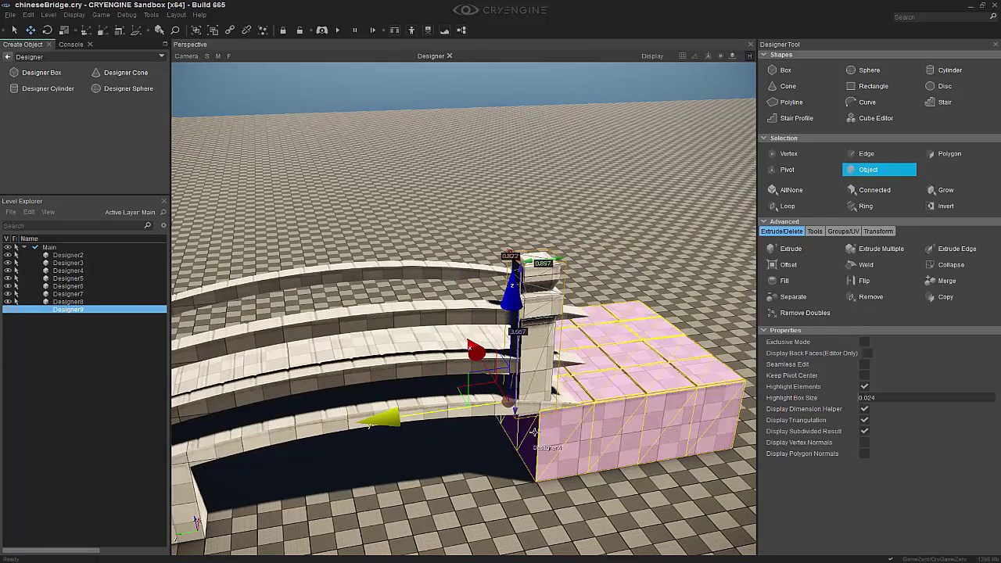
click(464, 405)
drag(464, 405, 468, 405)
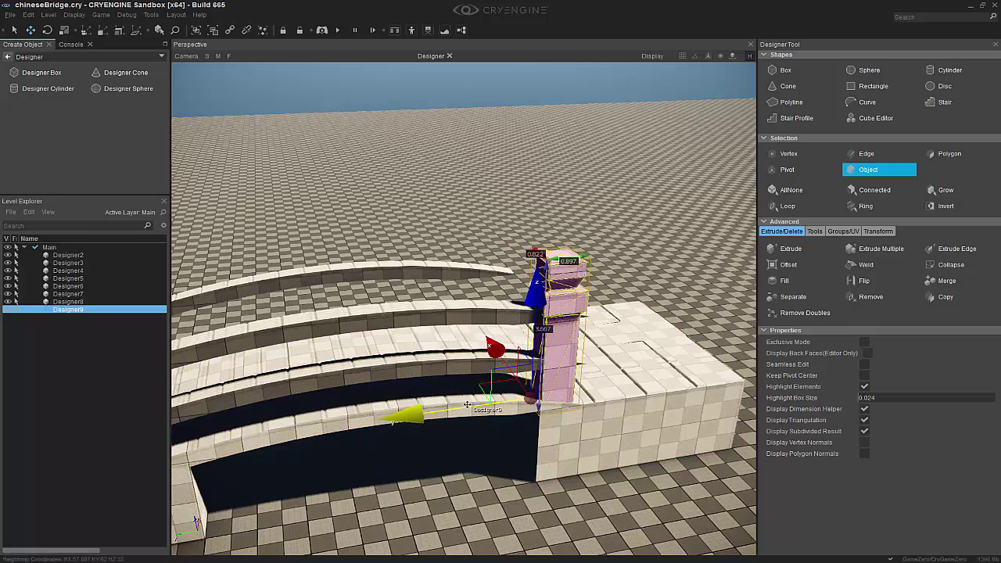
alt+middle_drag(467, 409, 560, 334)
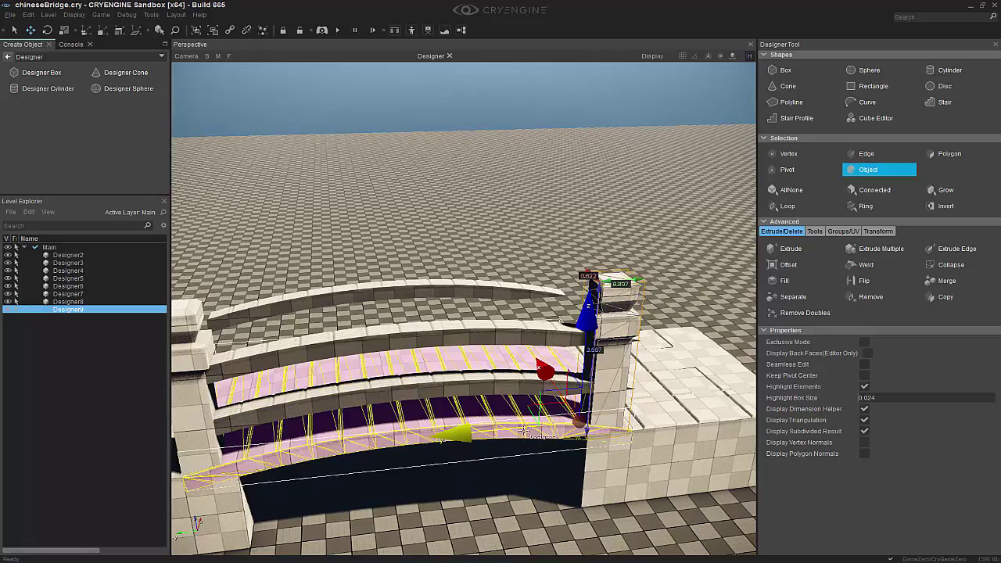
Place post copy Designer10 at mid-span and adjust its bottom face to sit on the deck.
shift+drag(523, 428, 401, 443)
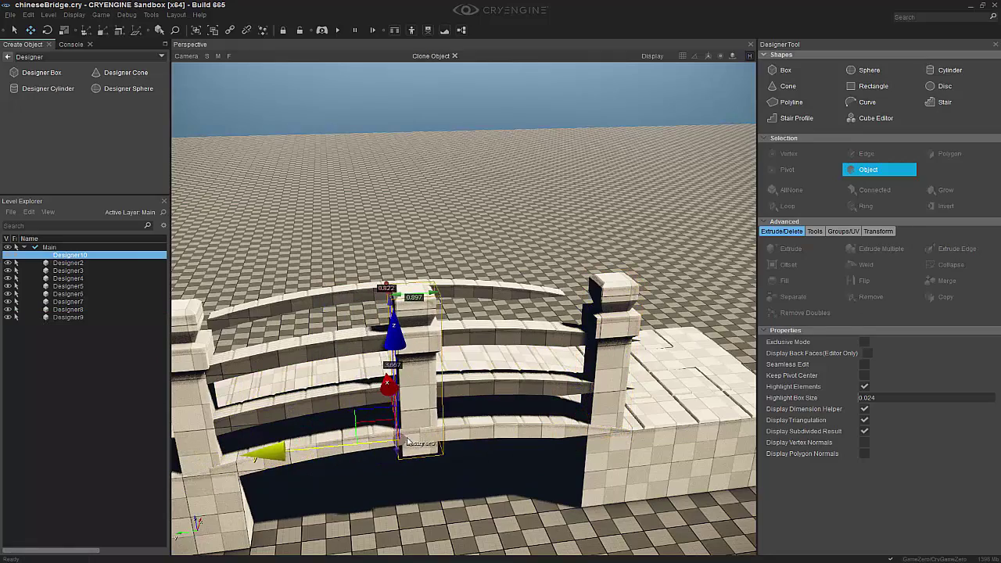
key(z)
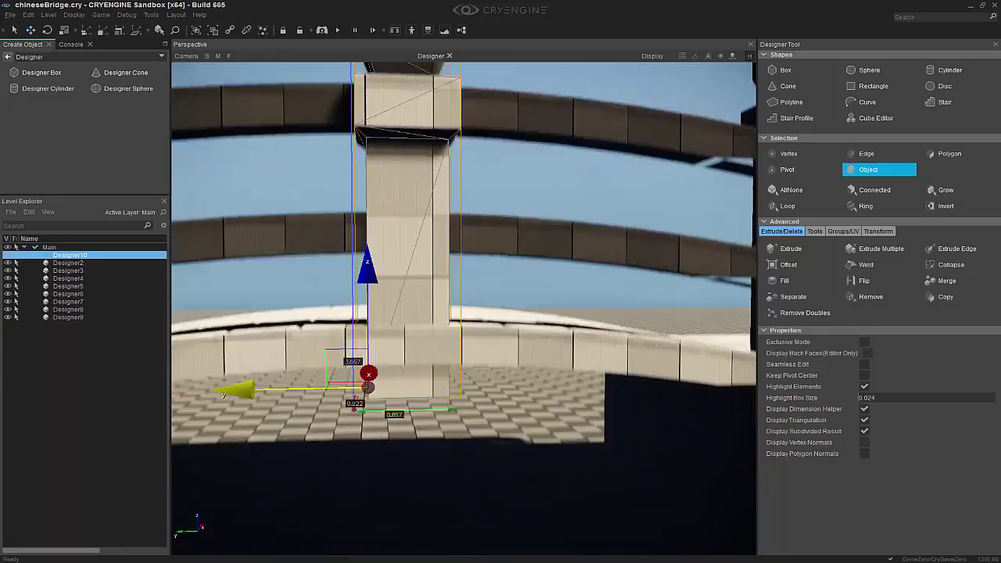
middle_drag(464, 313, 464, 219)
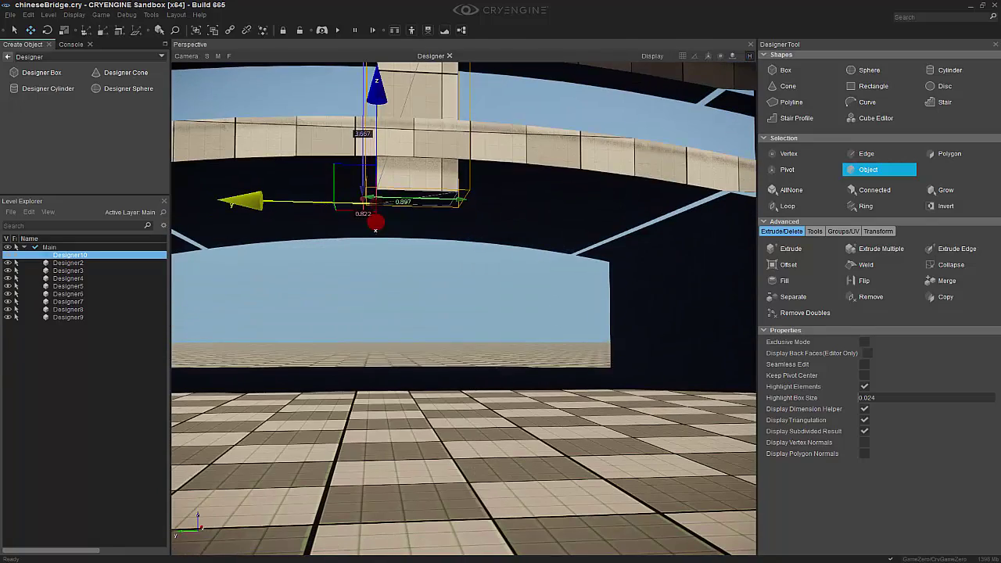
click(949, 153)
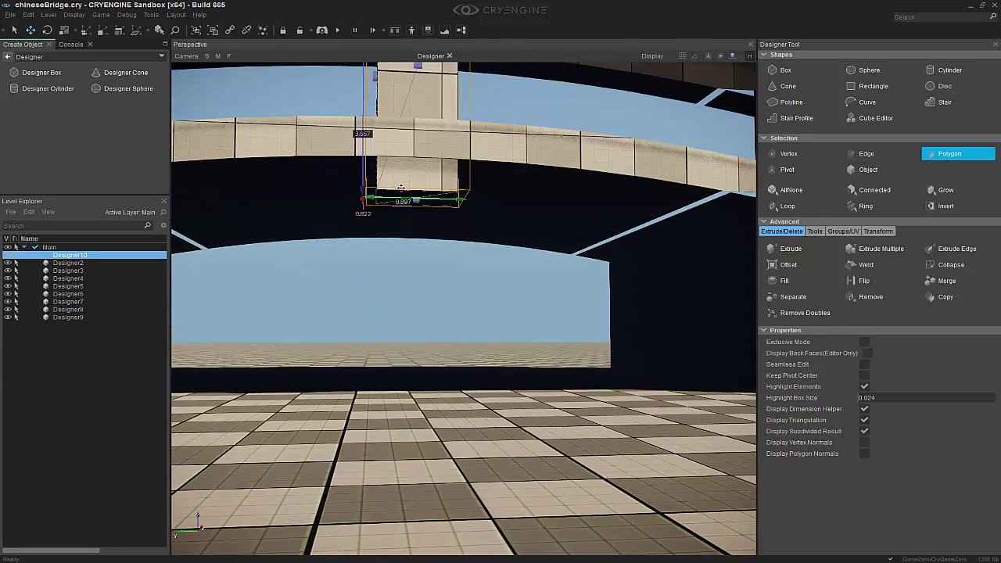
key(z)
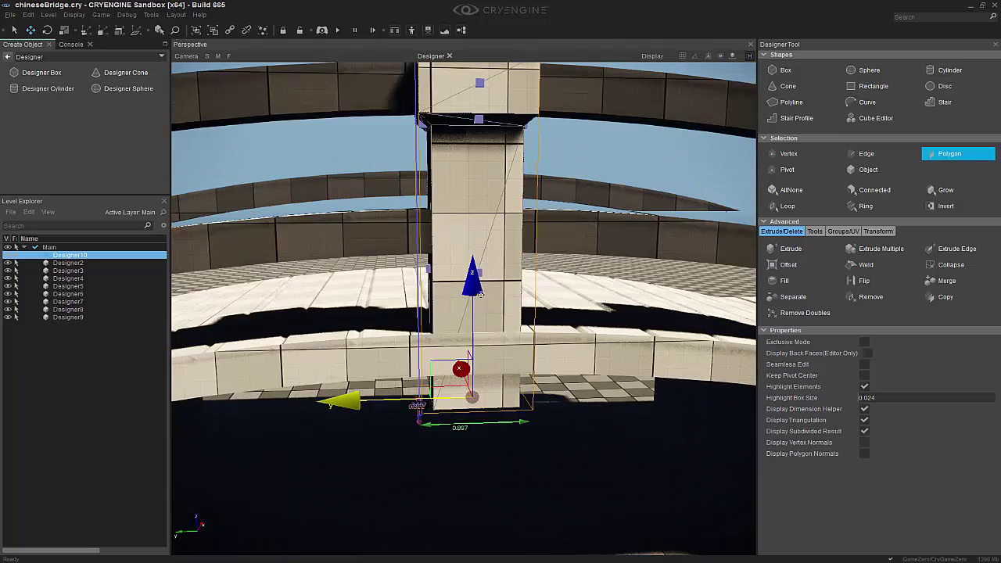
scroll(478, 292, down, 5)
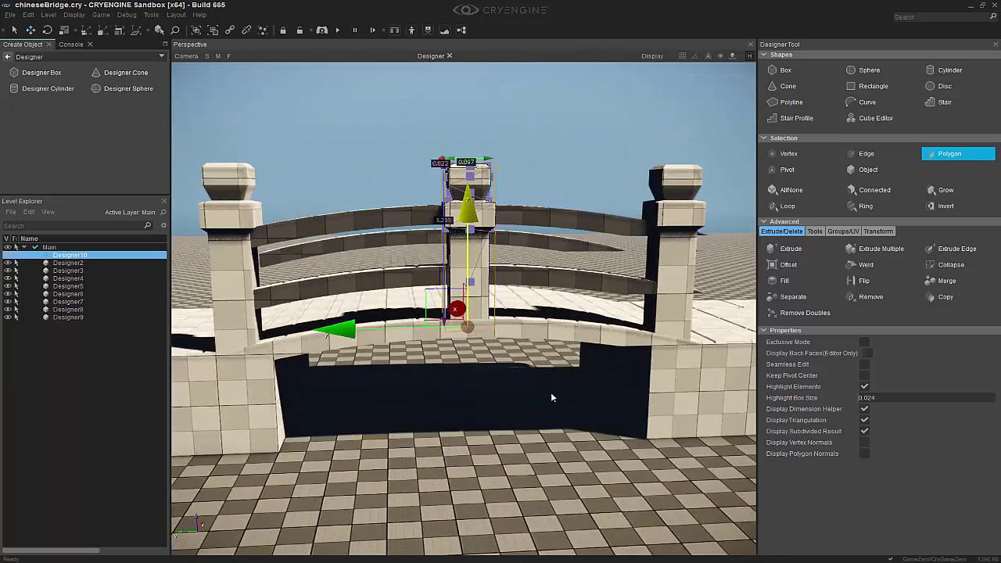
mouse_move(552, 396)
alt+middle_down()
mouse_move(558, 463)
mouse_move(575, 458)
alt+middle_up()
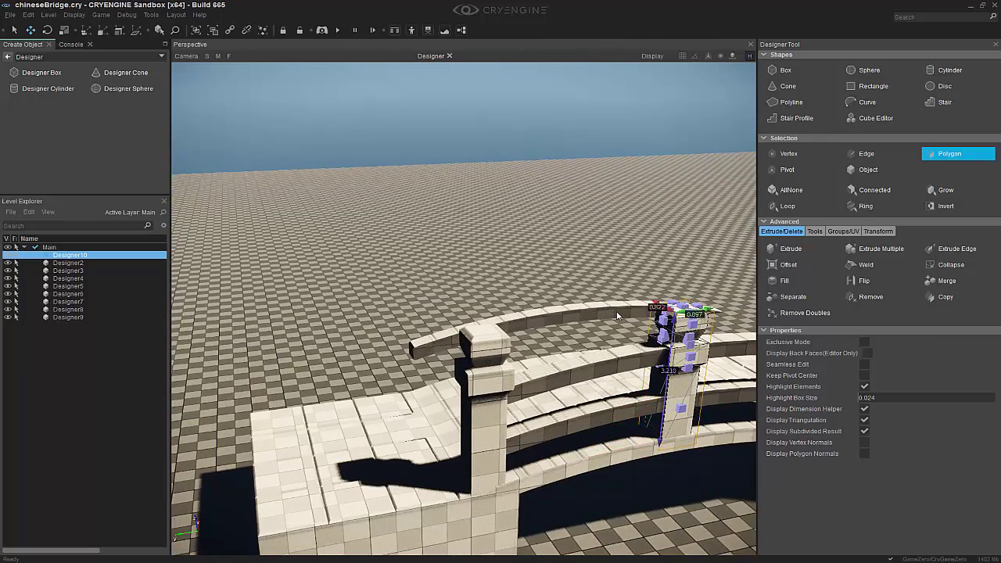
click(618, 316)
Ctrl-select the three banister posts and curved rails, then Shift-drag clone them along Y.
alt+middle_drag(618, 316, 510, 246)
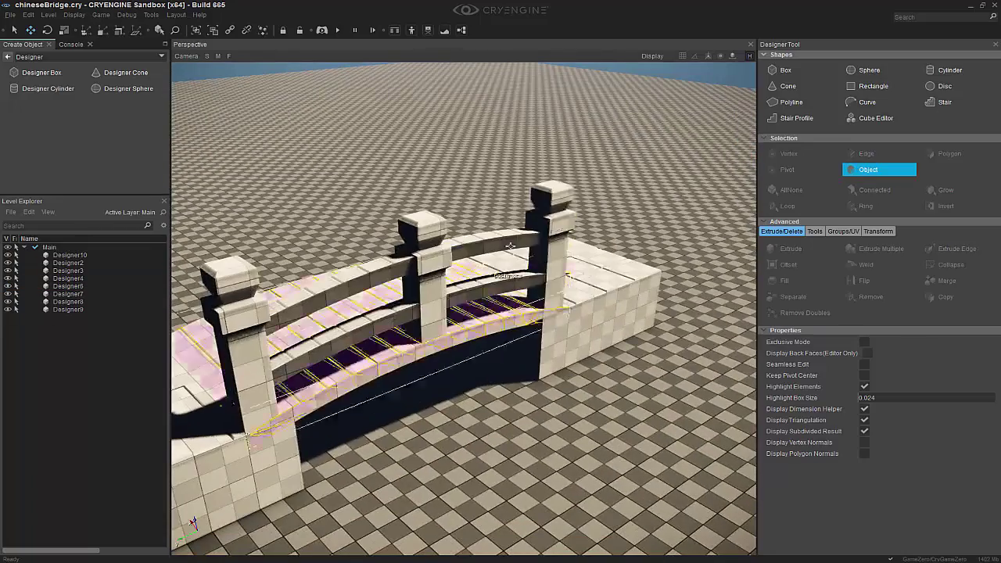
click(552, 219)
ctrl+click(422, 231)
ctrl+click(475, 249)
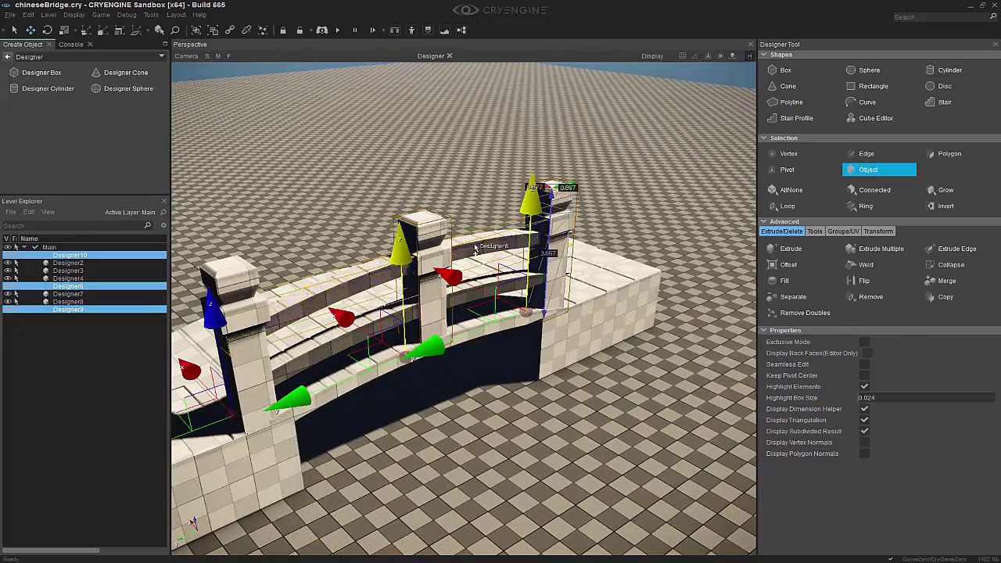
ctrl+click(258, 345)
ctrl+click(308, 385)
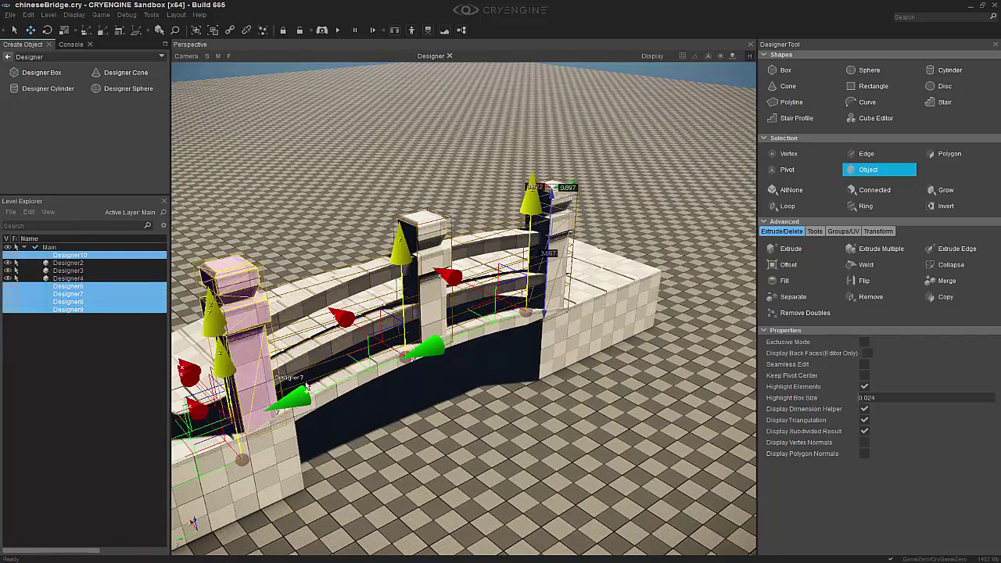
alt+middle_drag(308, 384, 406, 417)
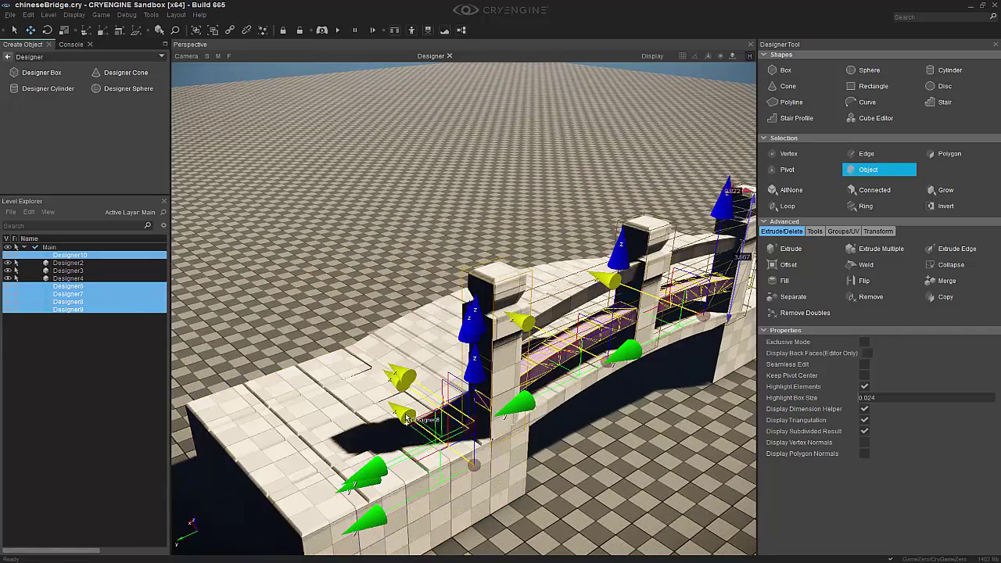
shift+drag(406, 417, 302, 342)
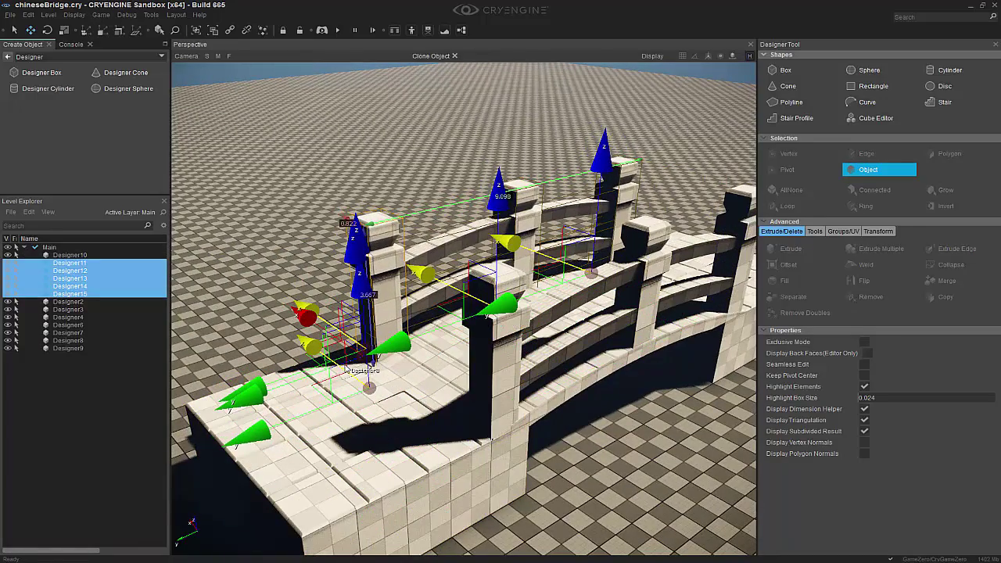
key(Escape)
scroll(463, 309, down, 5)
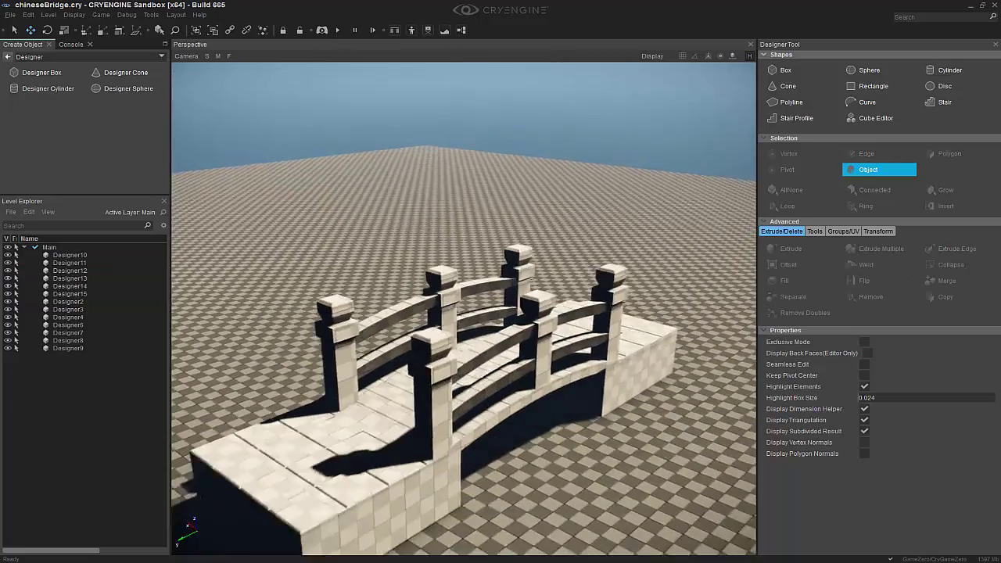
scroll(648, 486, down, 5)
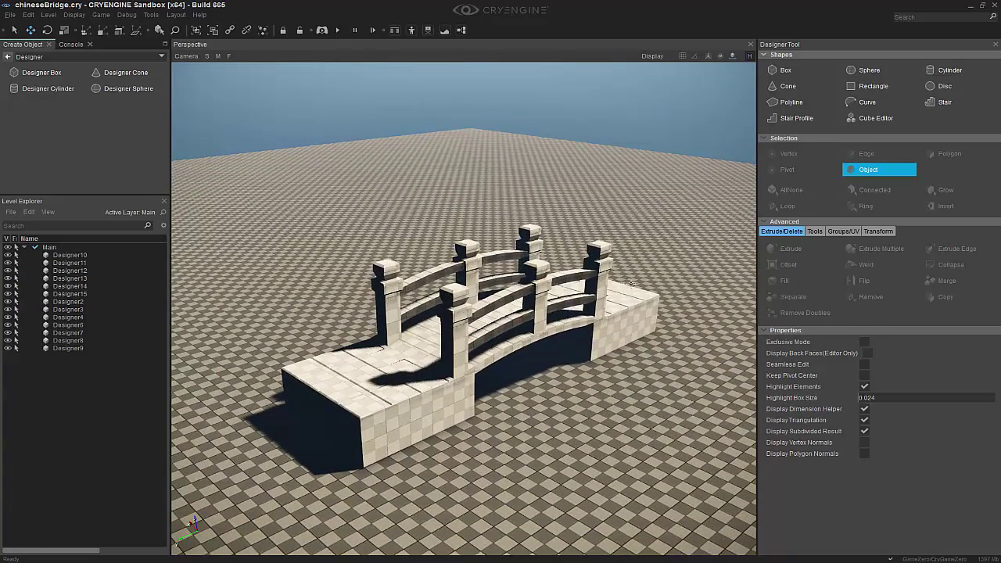
alt+middle_drag(671, 427, 657, 452)
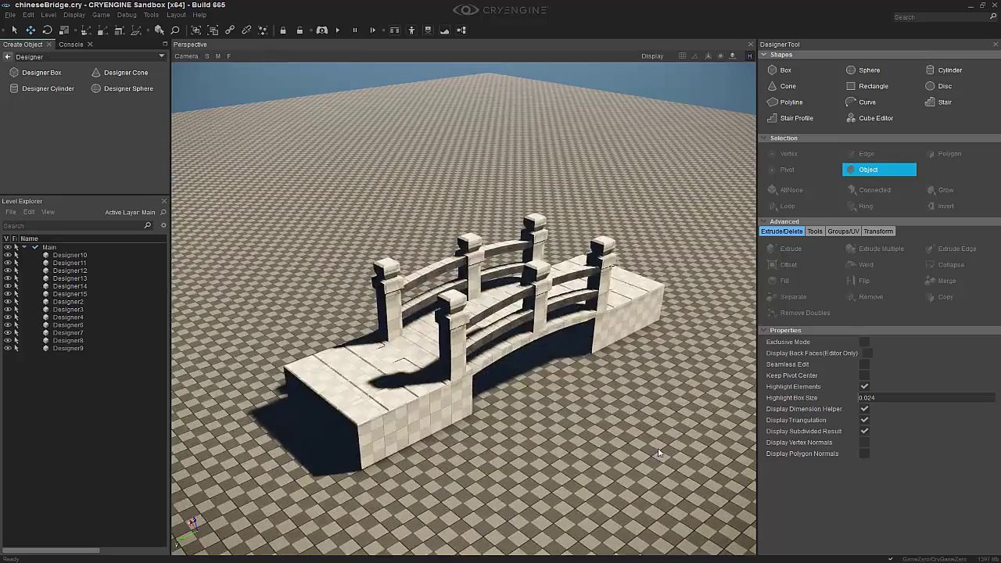